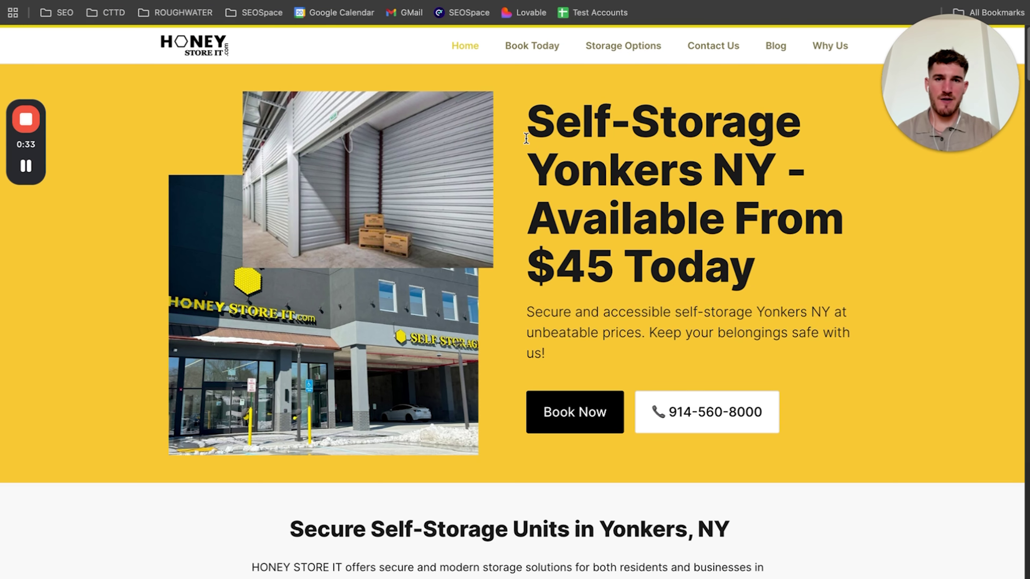
- Examine the self-storage website's main headline, focusing on the service phrase "Self-Storage" and the location "Yonkers NY"
left_click_drag(523, 121, 812, 142)
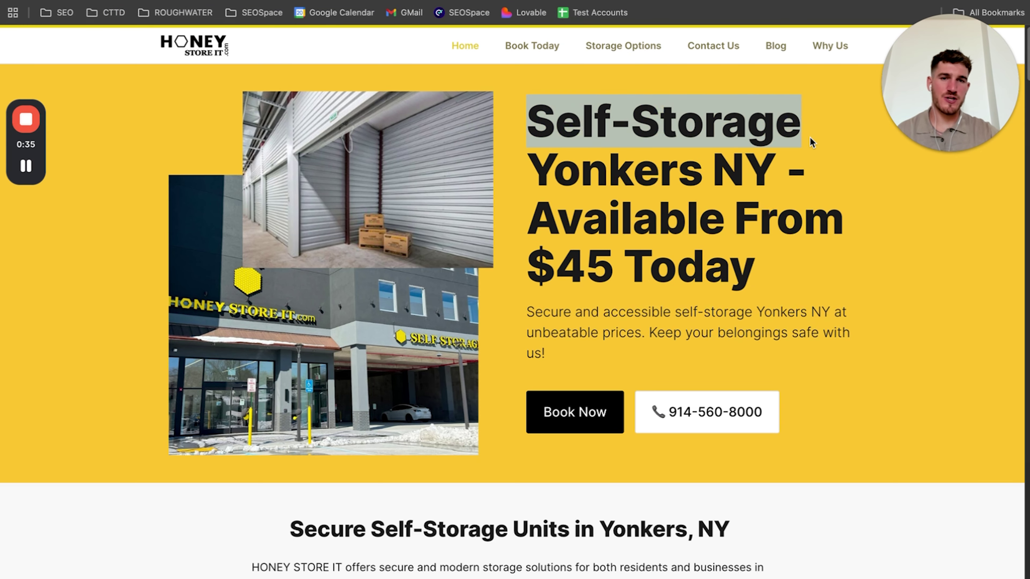
double_click(737, 162)
double_click(648, 170)
left_click(891, 199)
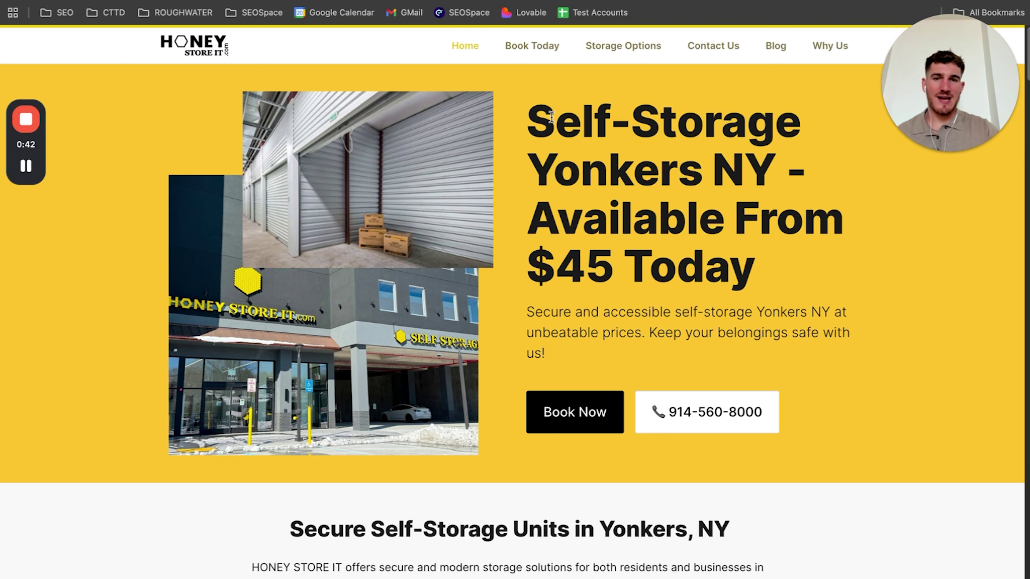
left_click_drag(527, 118, 793, 118)
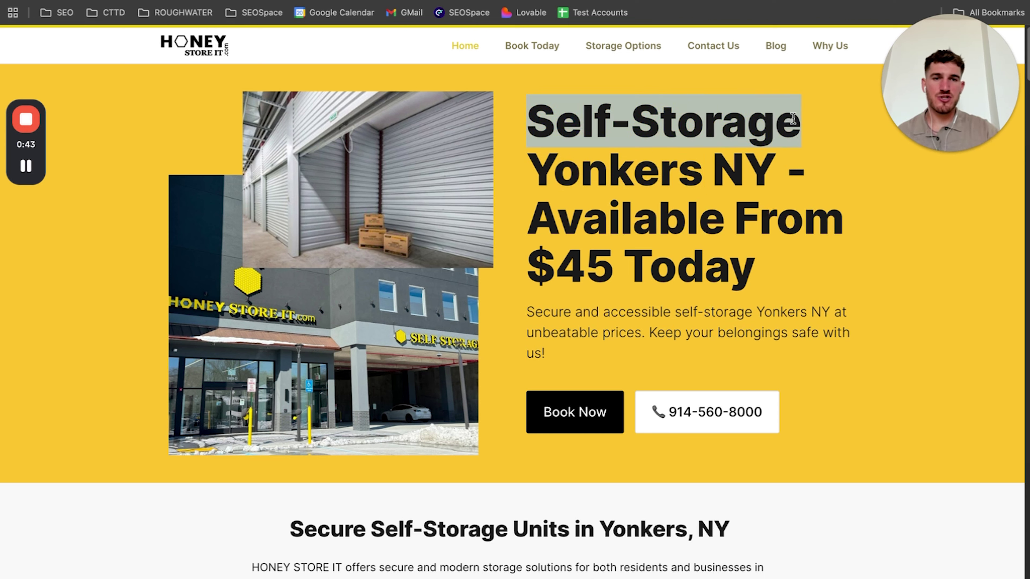
left_click(835, 131)
left_click_drag(535, 133, 805, 134)
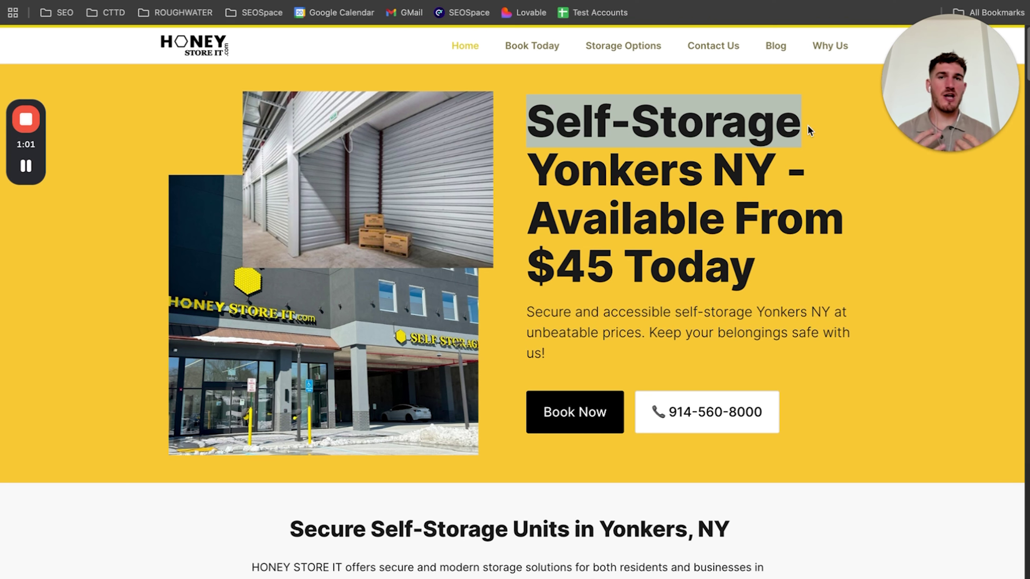
left_click(808, 131)
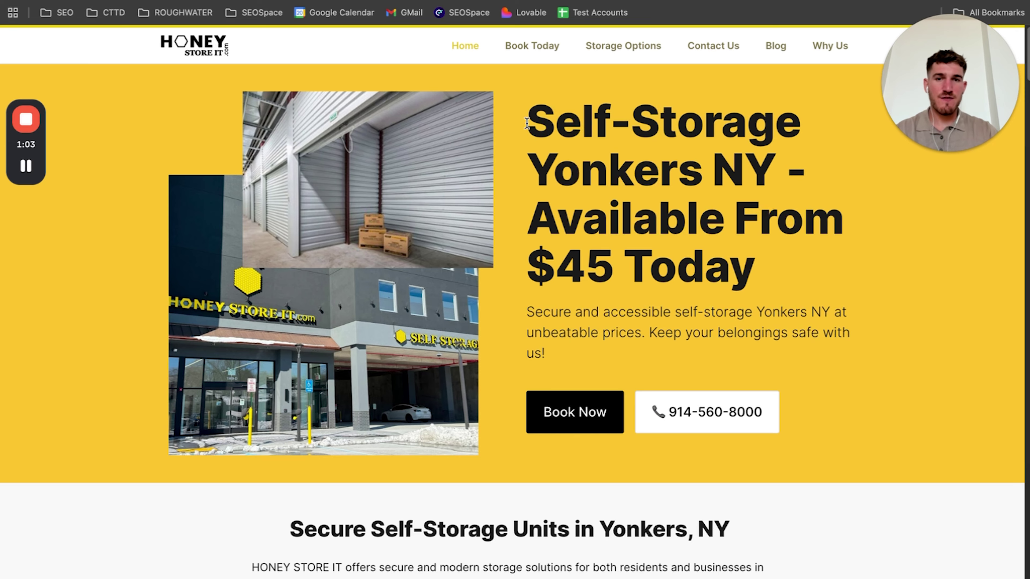
- Switch to the Google results for "self-storage" and examine the local business listings against the search term
left_click_drag(527, 122, 649, 0)
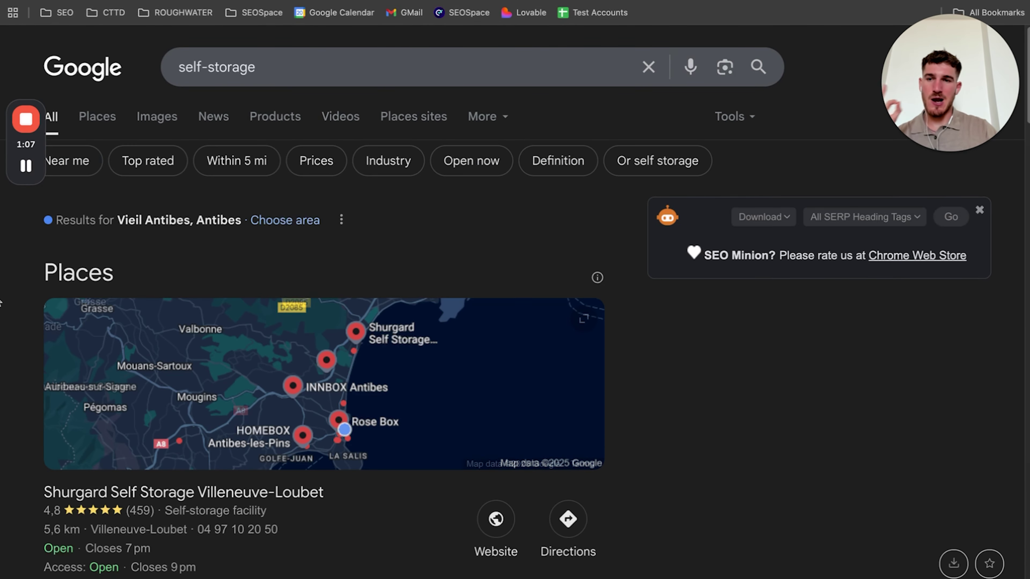
scroll(199, 189, "down", 8)
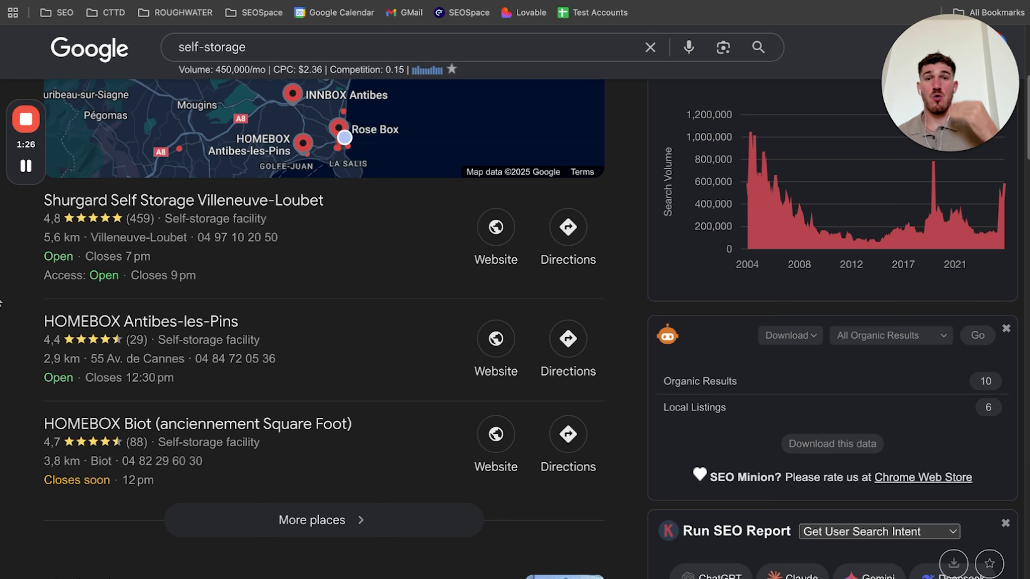
left_click_drag(260, 51, 176, 57)
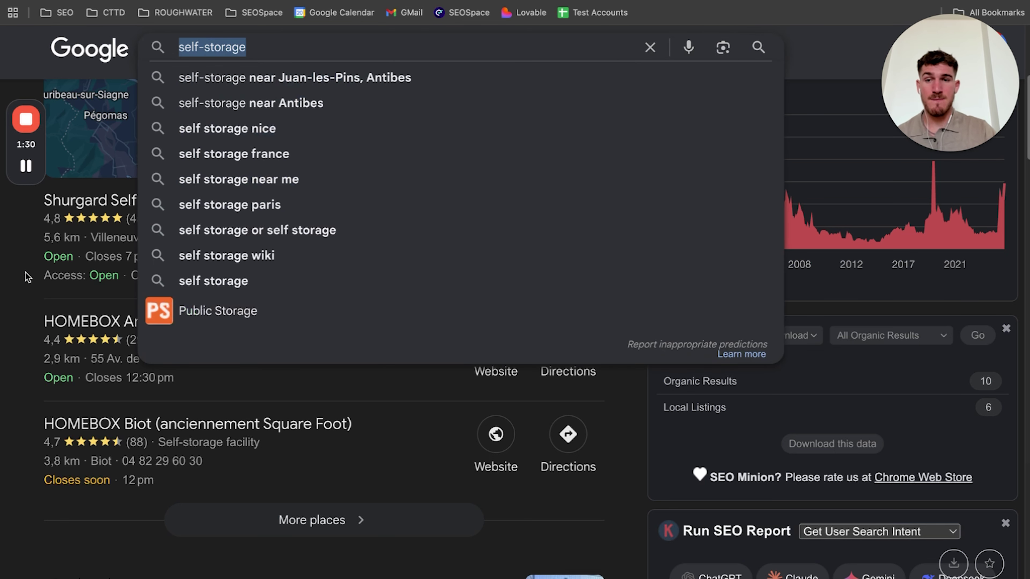
left_click(16, 301)
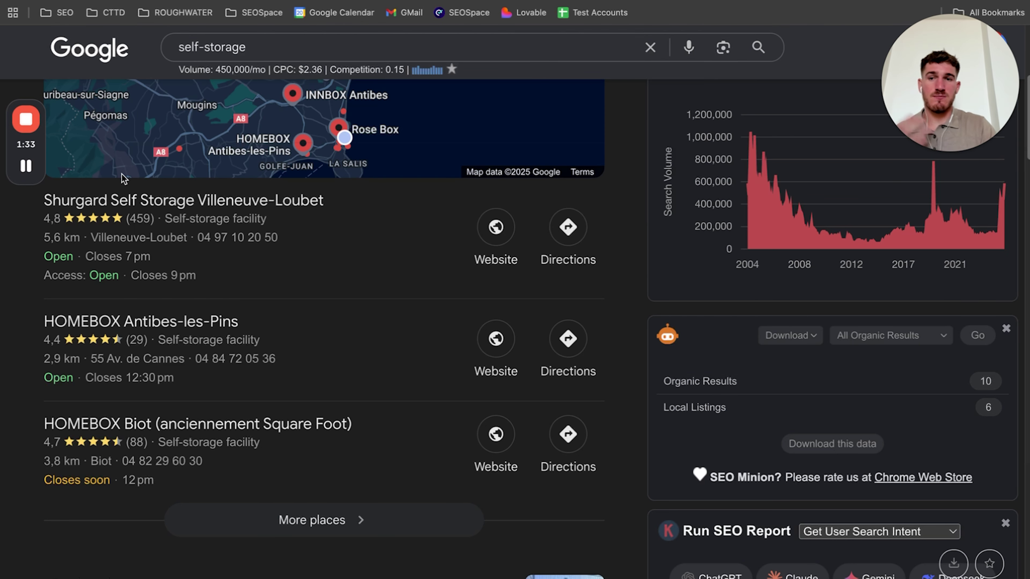
left_click_drag(306, 47, 167, 51)
left_click(16, 290)
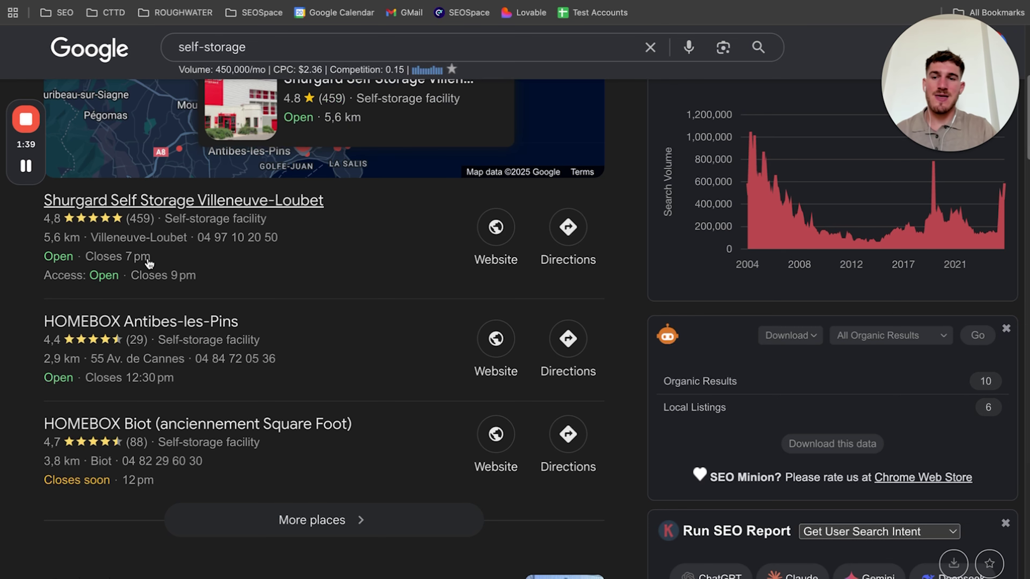
scroll(58, 345, "up", 1)
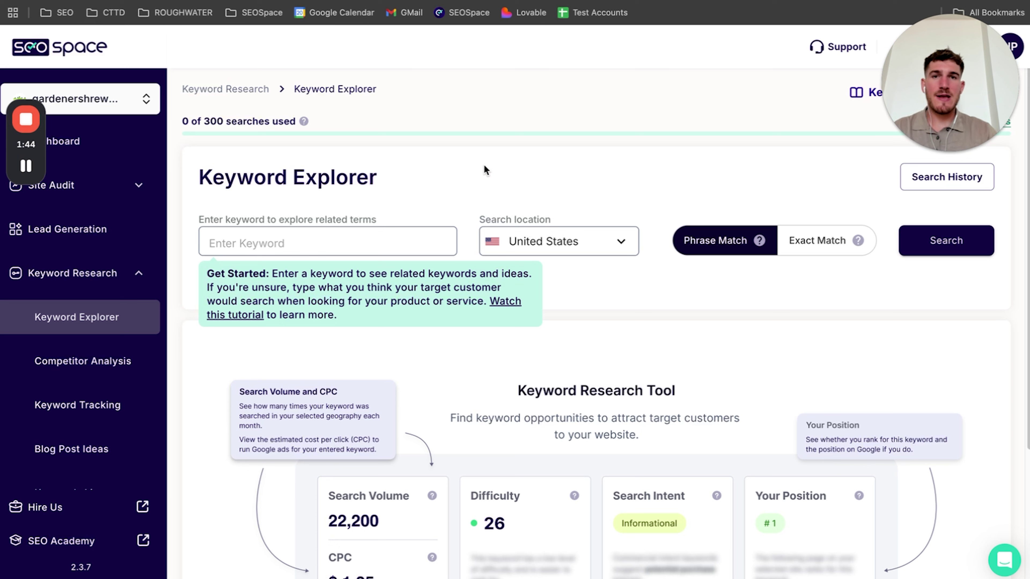
- Enter "self storage yonkers" as the keyword to explore in SEOSpace's Keyword Explorer
left_click(329, 249)
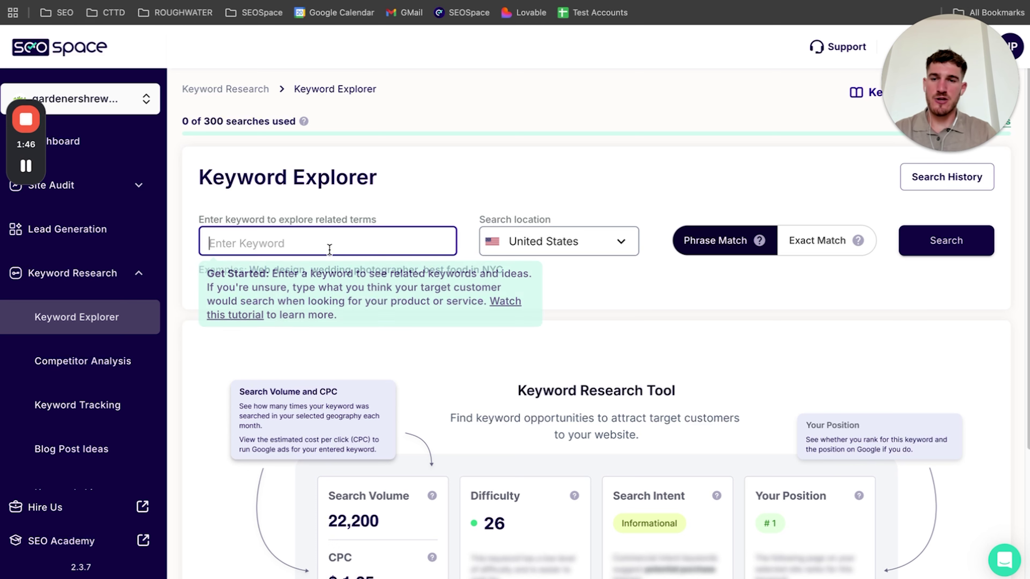
type("sel")
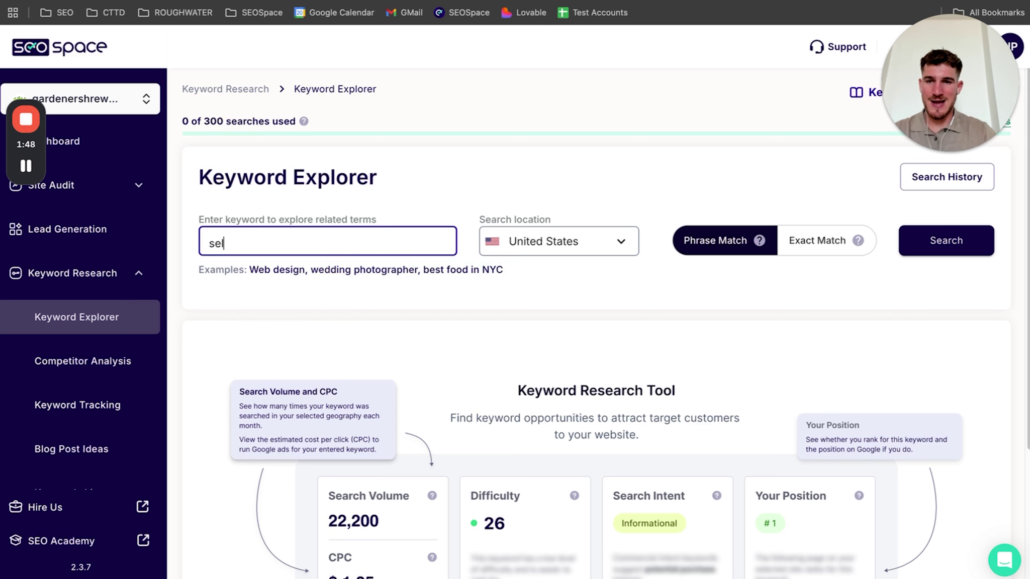
type("f sto")
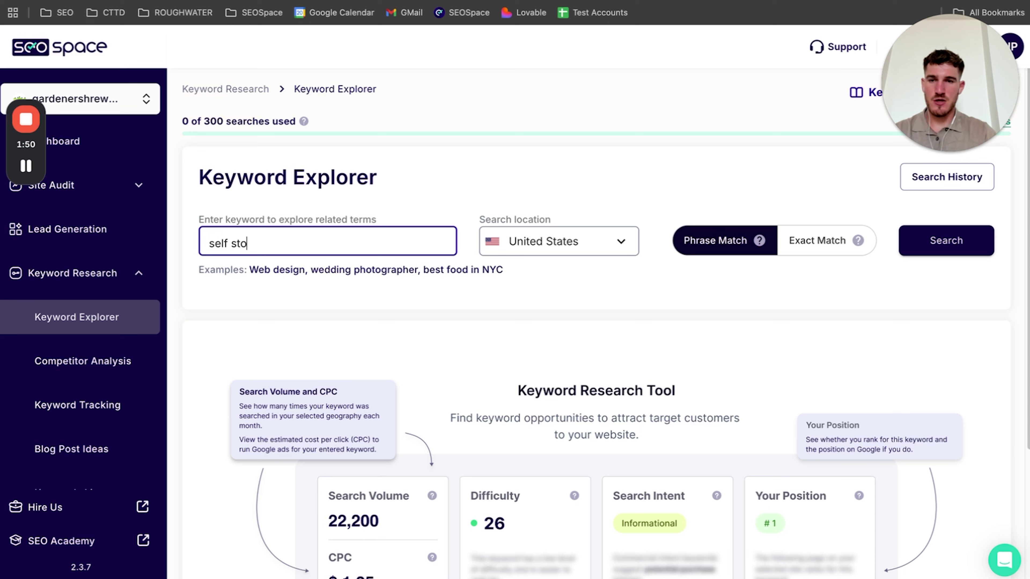
type("rage units")
key("BackSpace")
key("BackSpace")
key("BackSpace")
key("BackSpace")
key("BackSpace")
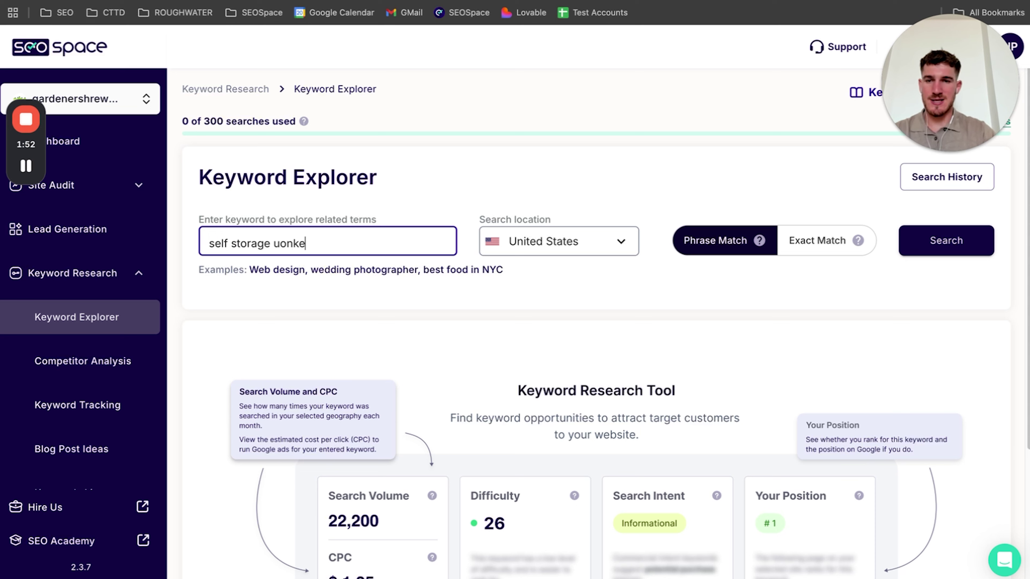
type("yonker")
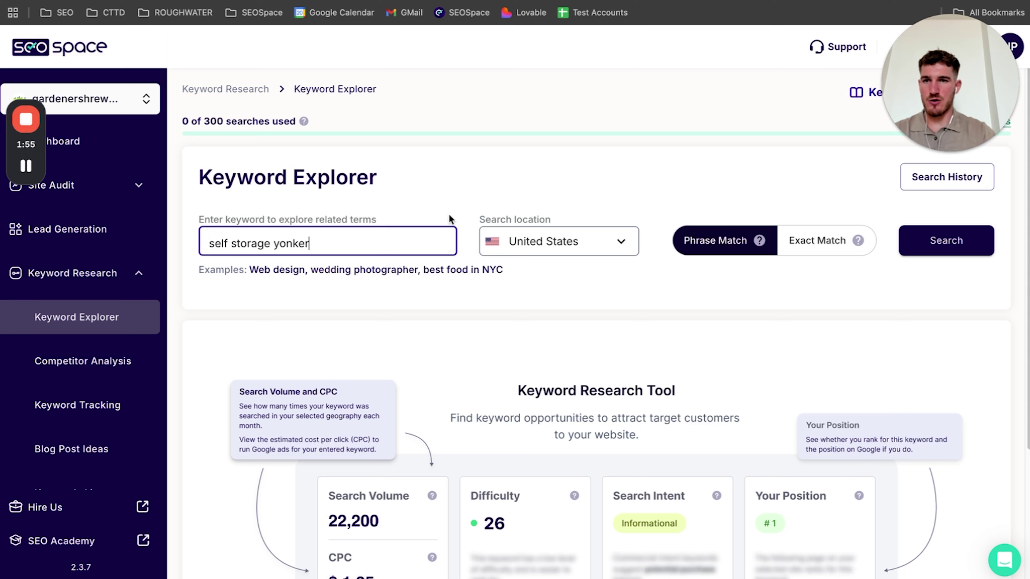
type("s")
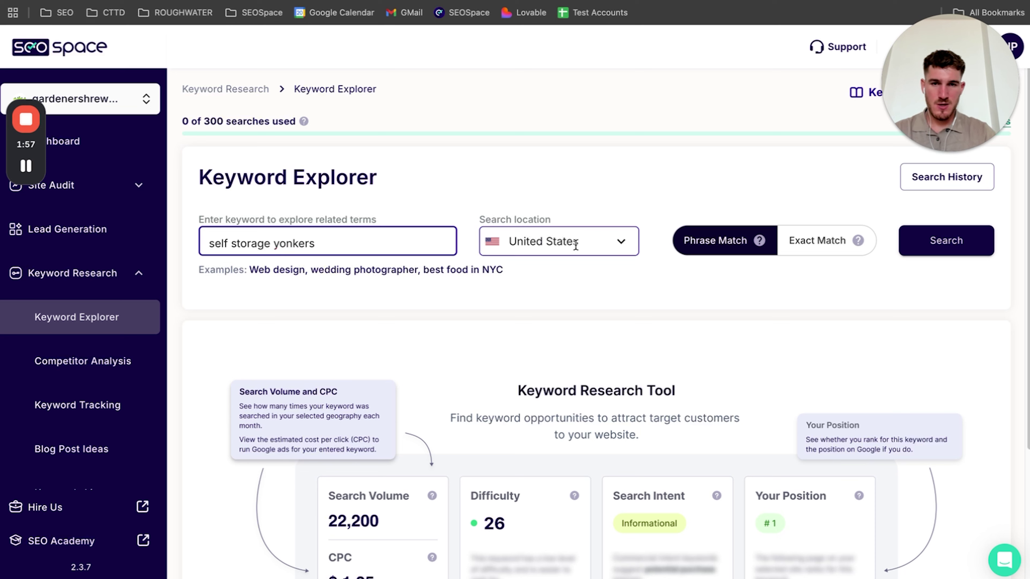
- Run the keyword search with United States as the search location and Phrase Match as the match type
left_click(474, 217)
left_click_drag(474, 217, 600, 259)
left_click(622, 280)
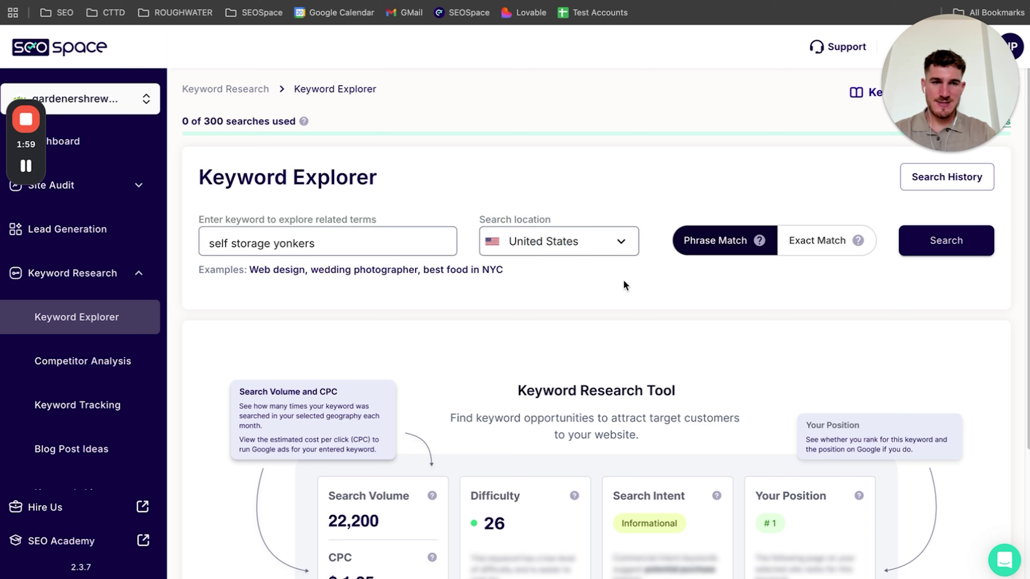
left_click(964, 240)
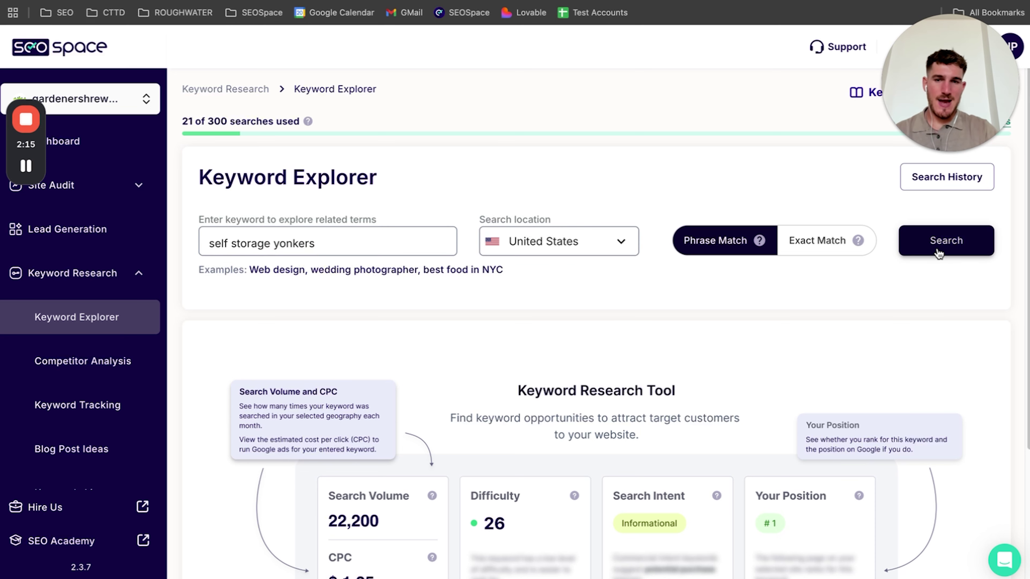
left_click(938, 250)
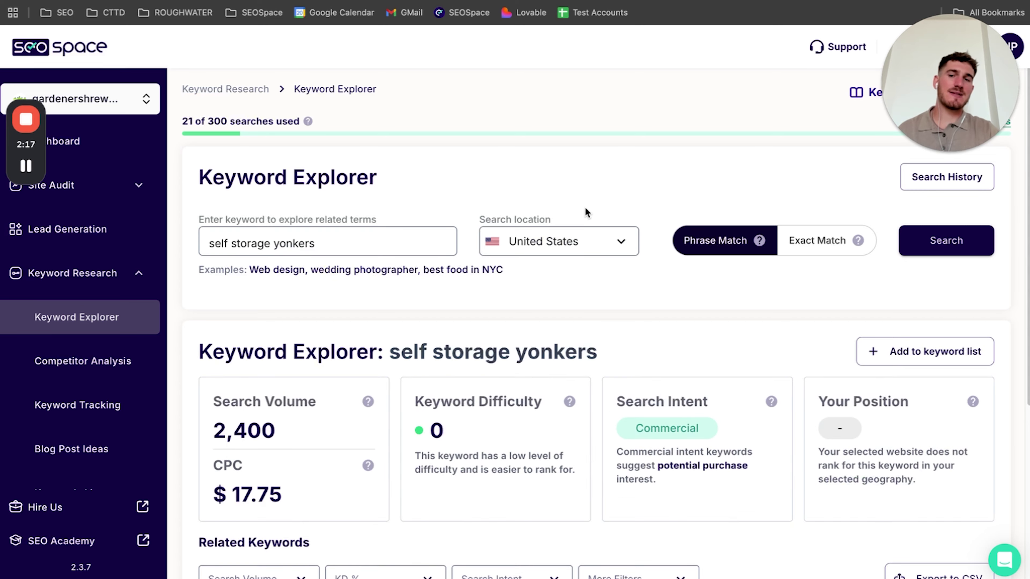
- Examine the keyword's monthly search volume in the Keyword Explorer results
scroll(585, 206, "down", 3)
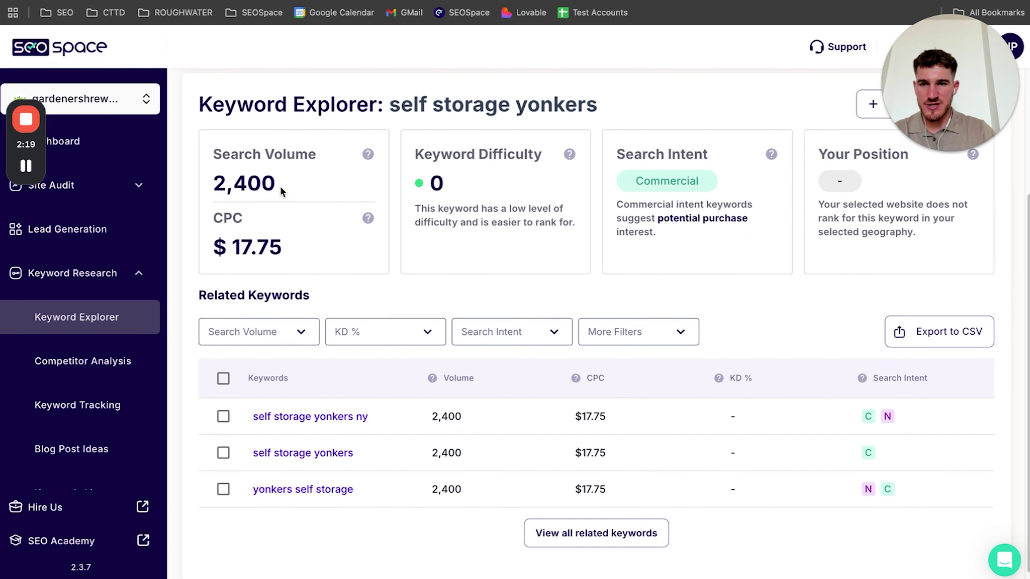
left_click_drag(213, 149, 289, 193)
left_click(289, 193)
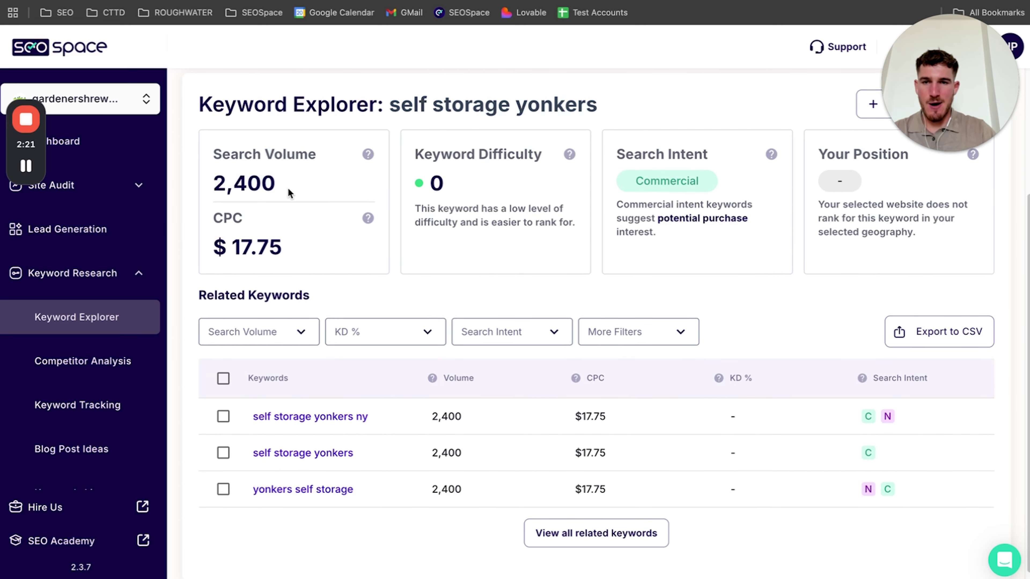
double_click(249, 182)
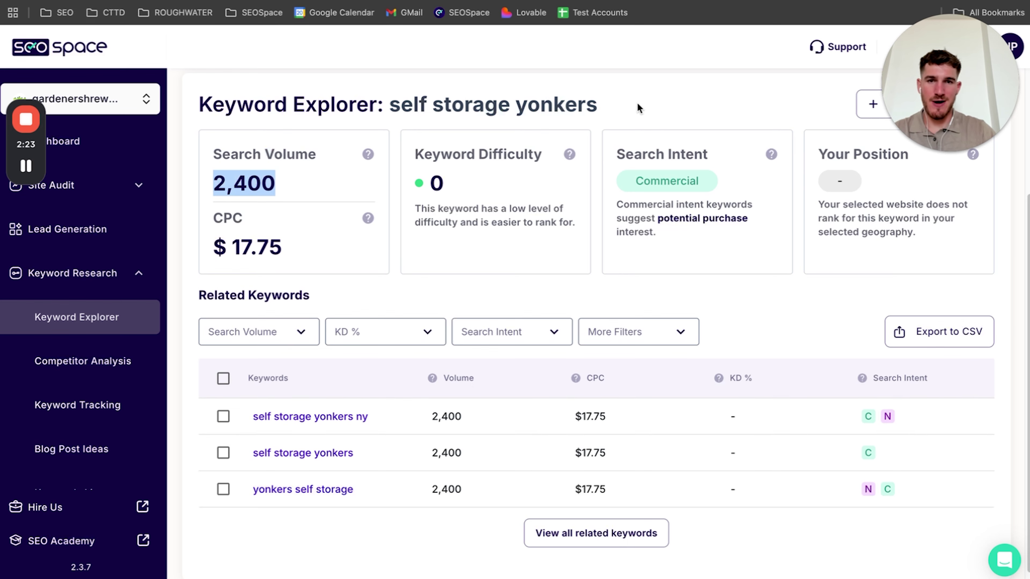
left_click(637, 102)
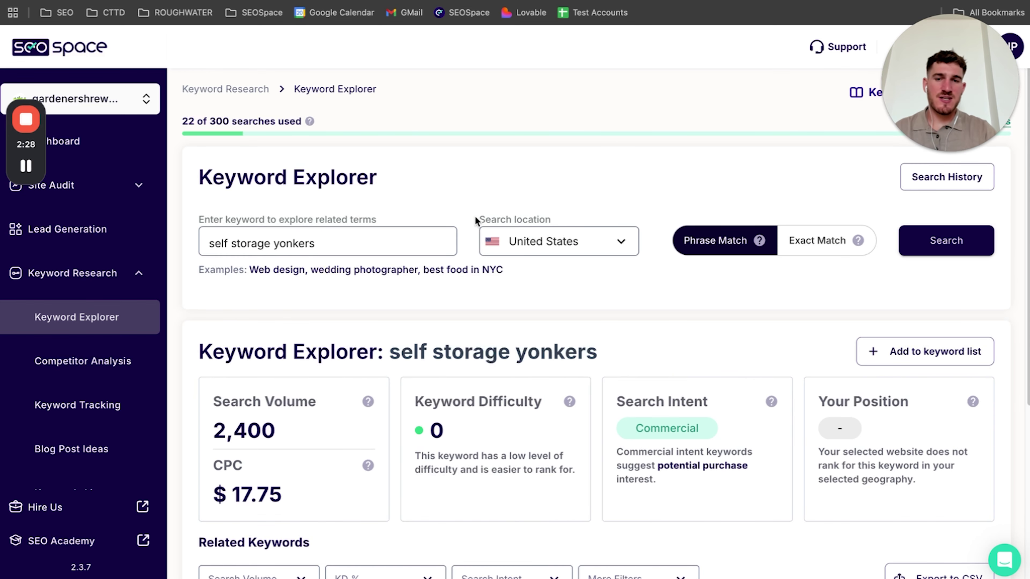
- Review the available search locations and the city name used in the keyword, keeping United States selected
left_click_drag(474, 215, 611, 271)
left_click(612, 273)
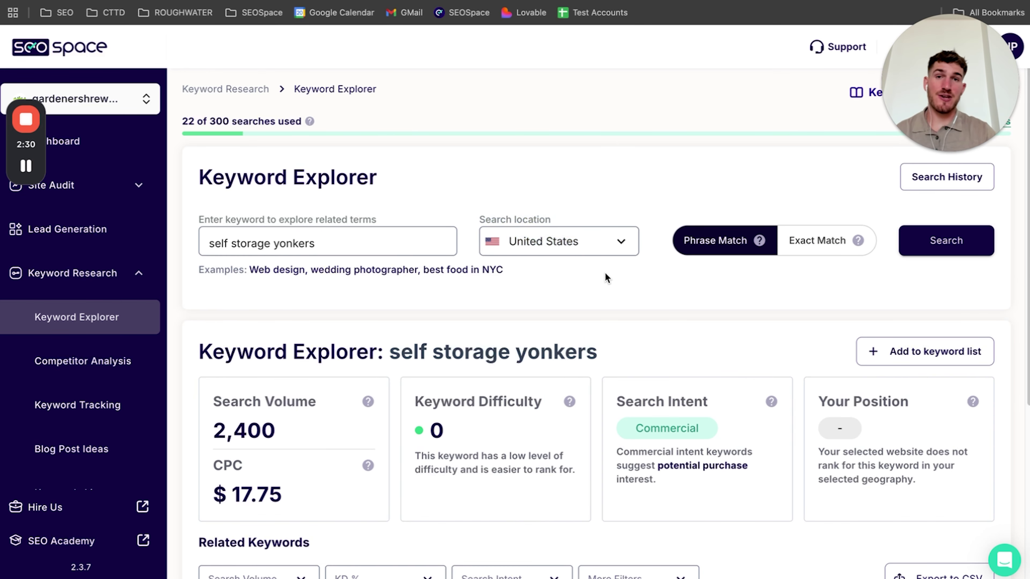
left_click(609, 246)
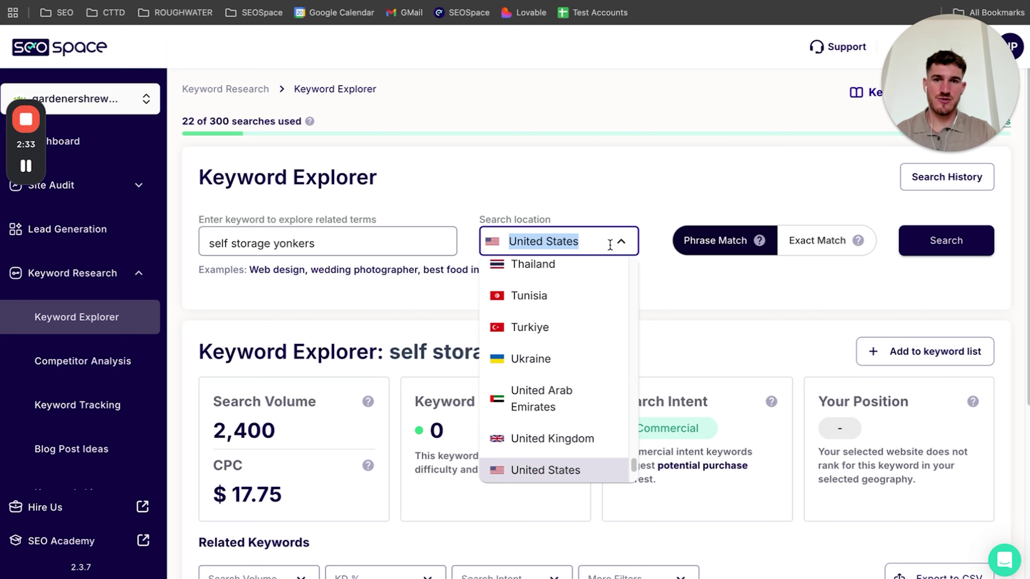
left_click(670, 201)
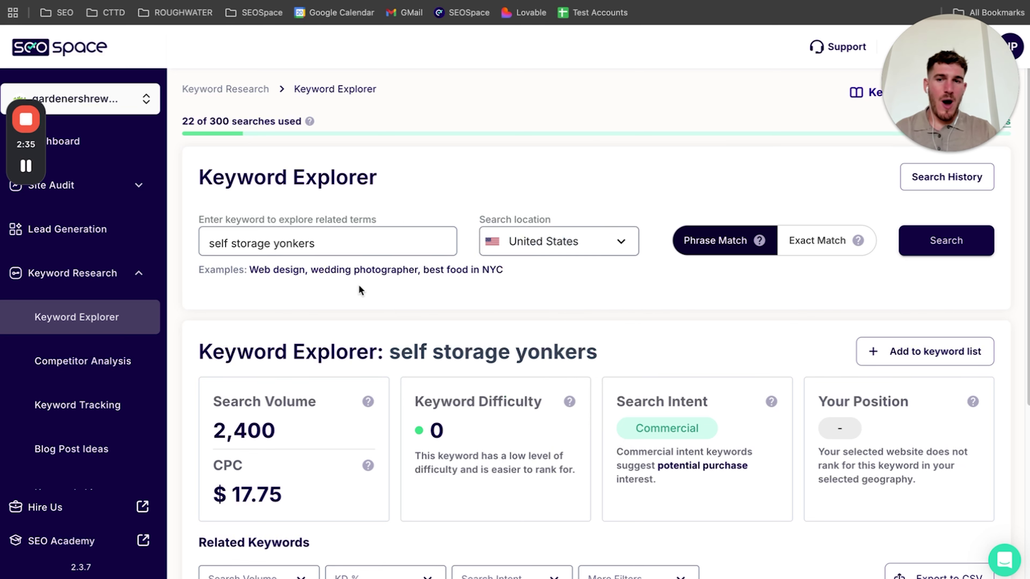
double_click(295, 244)
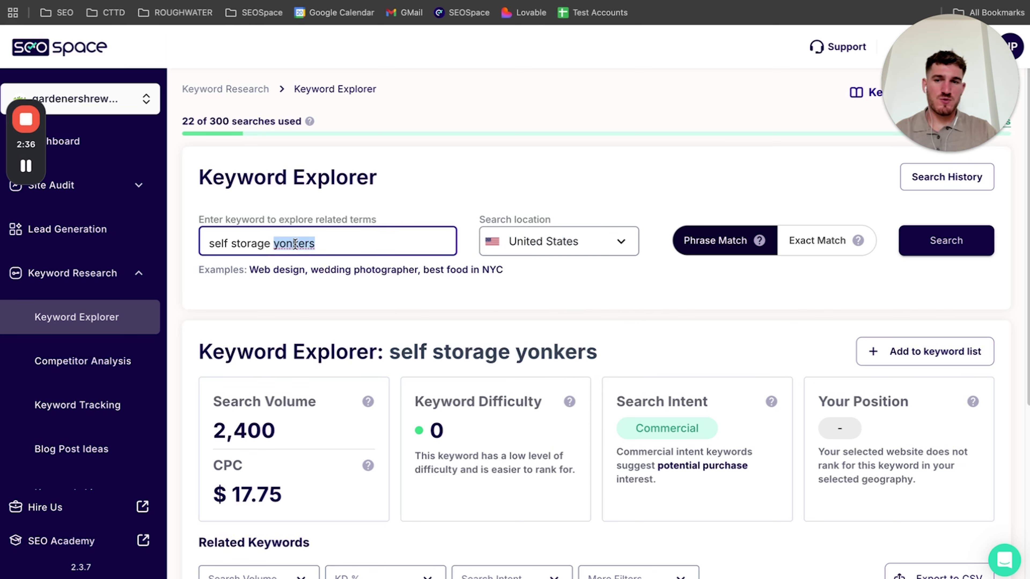
left_click(447, 181)
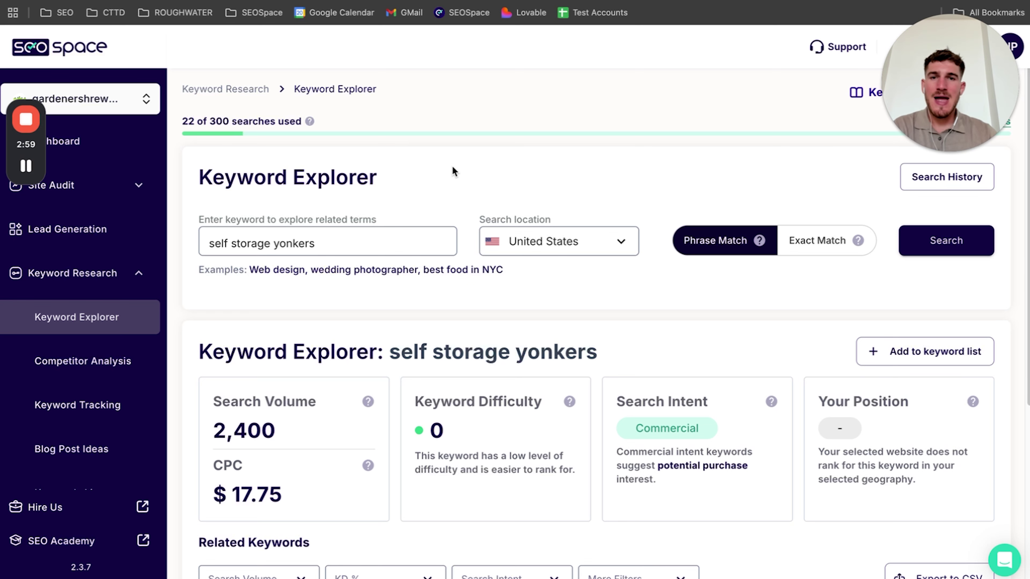
- Switch to Google Ads Keyword Planner and review the Discover new keywords form
left_click(450, 1)
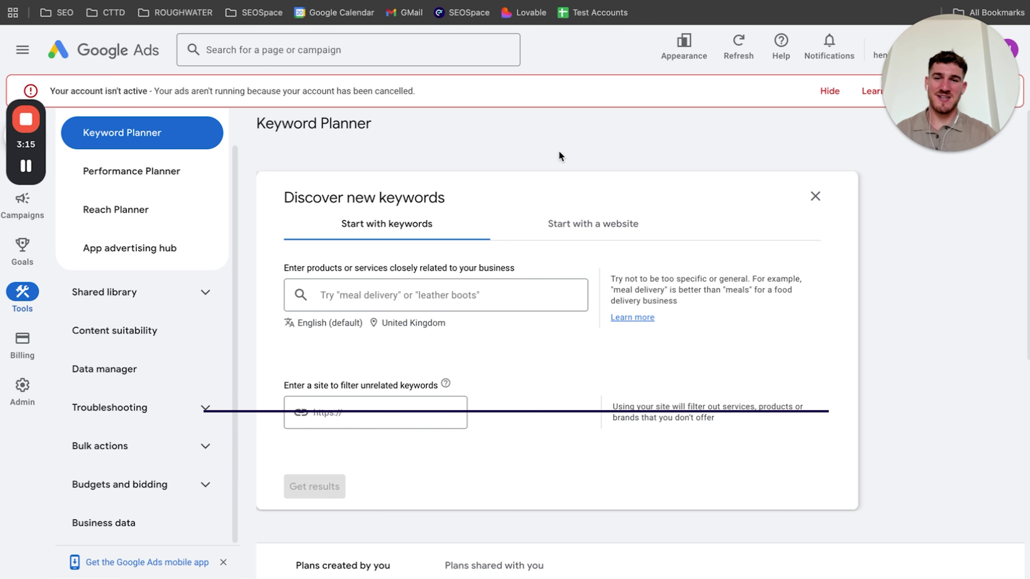
left_click_drag(278, 202, 474, 200)
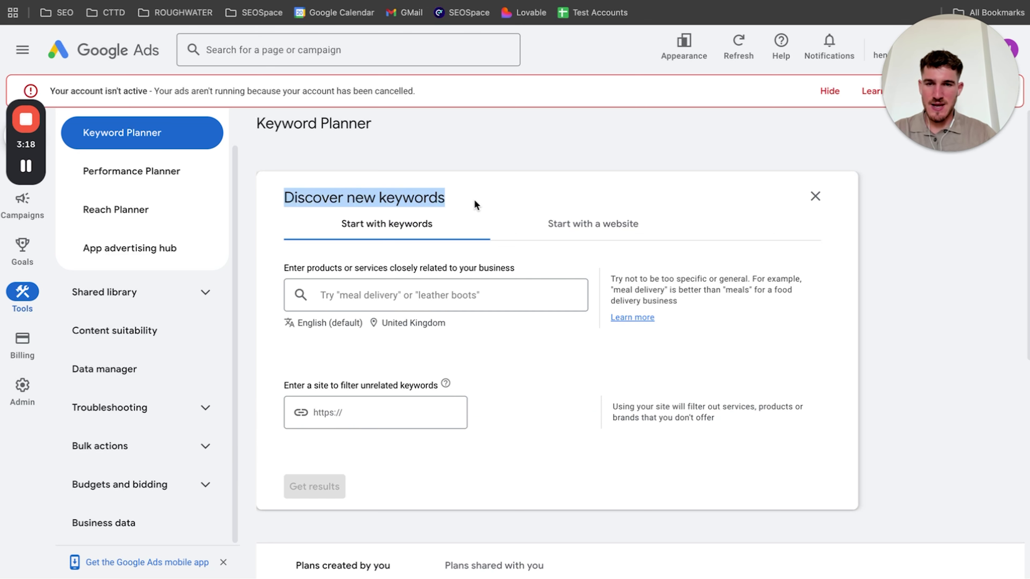
left_click(474, 199)
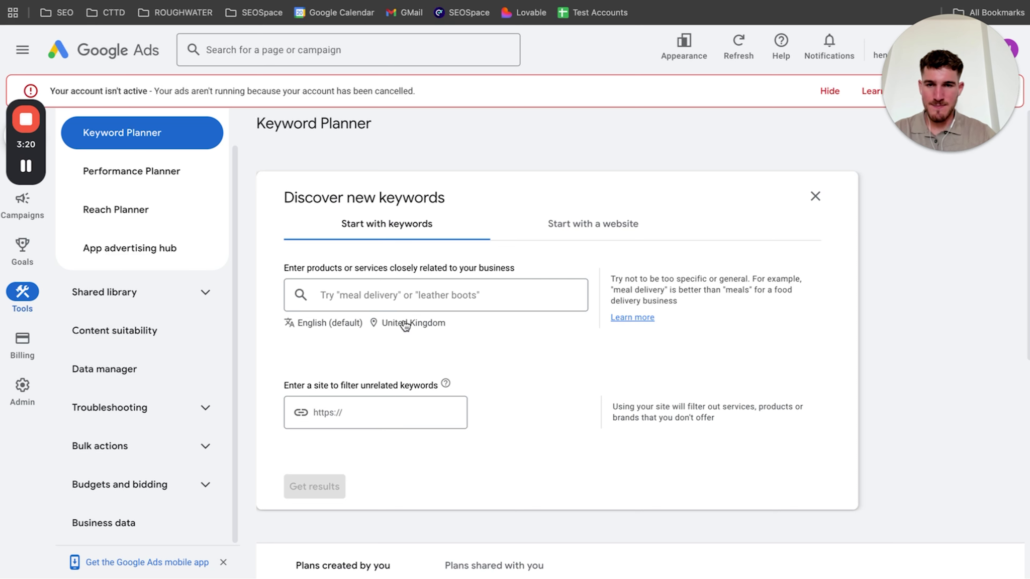
- Replace the United Kingdom target location with the city of Yonkers, New York, United States and save it
left_click(376, 326)
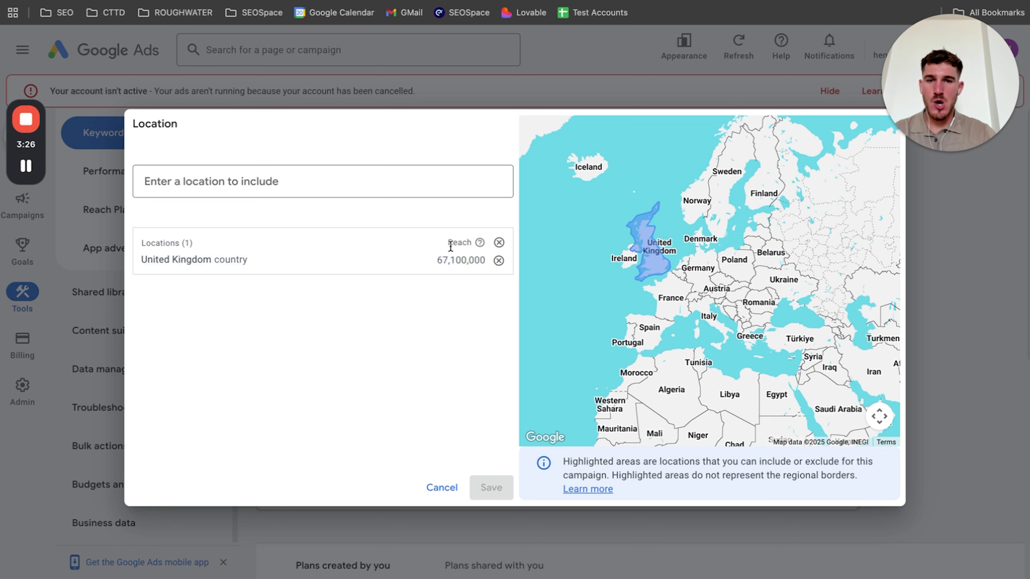
left_click(499, 260)
left_click(278, 184)
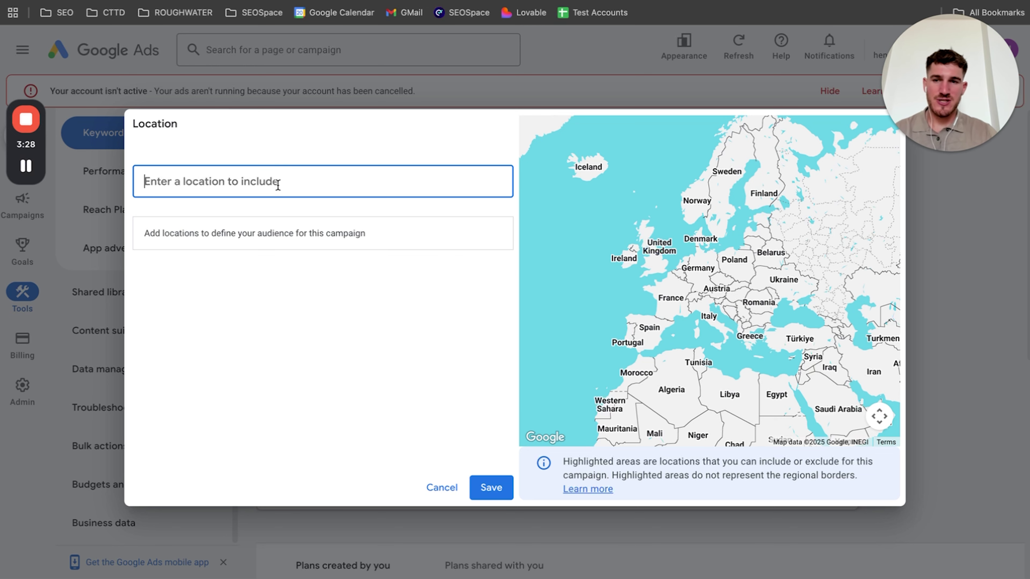
type("Yon")
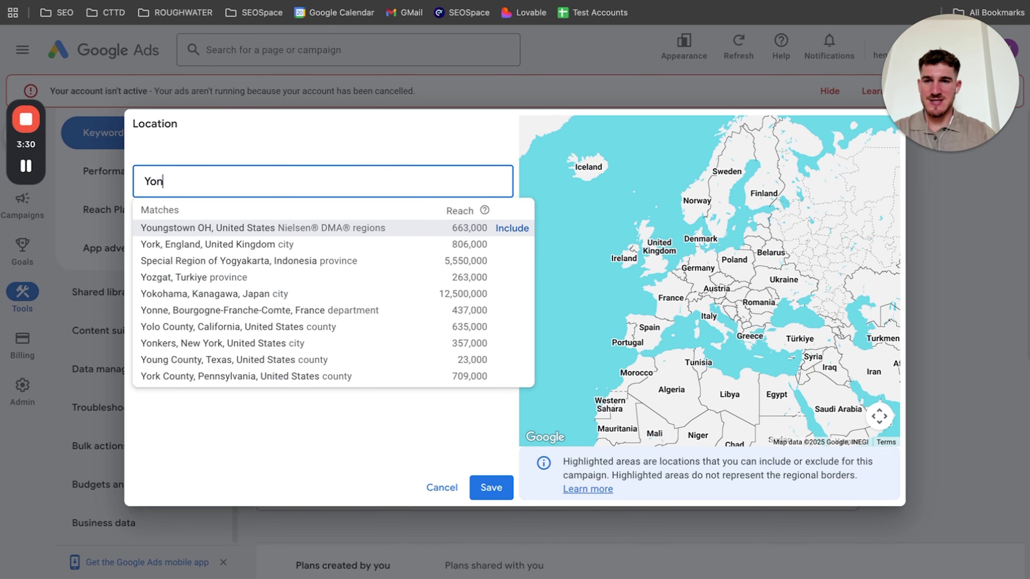
type("kers")
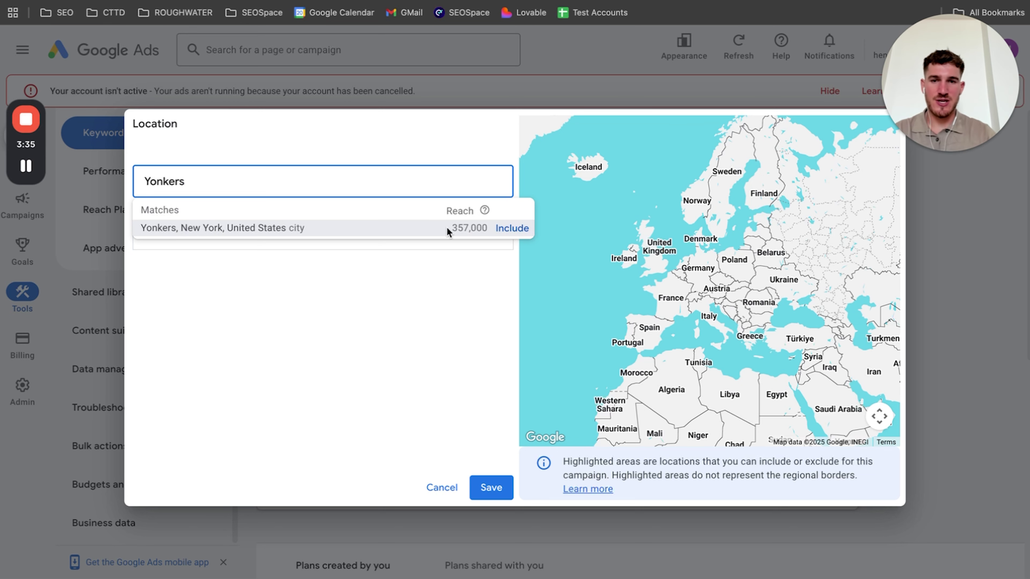
left_click_drag(448, 231, 496, 230)
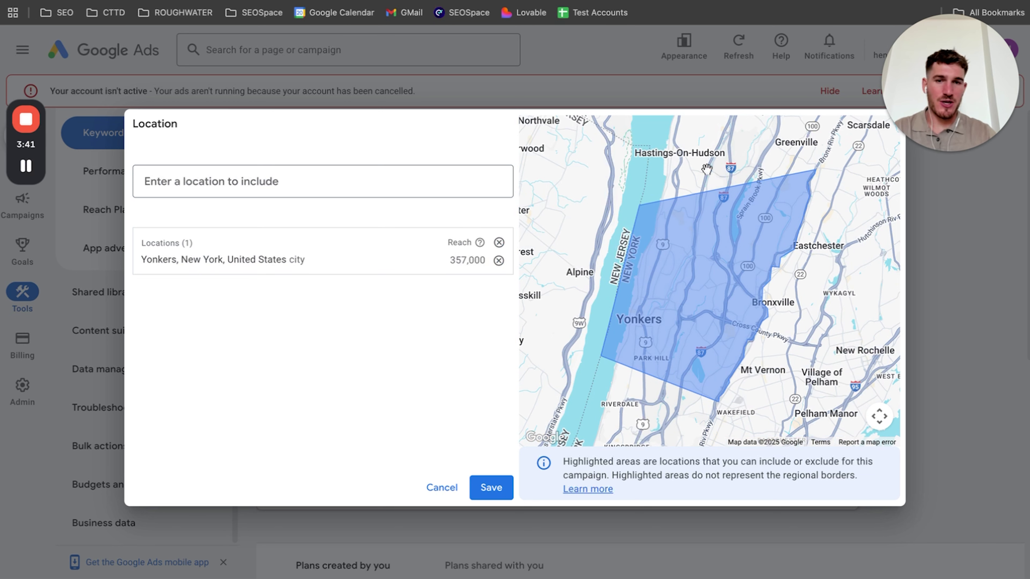
left_click(488, 493)
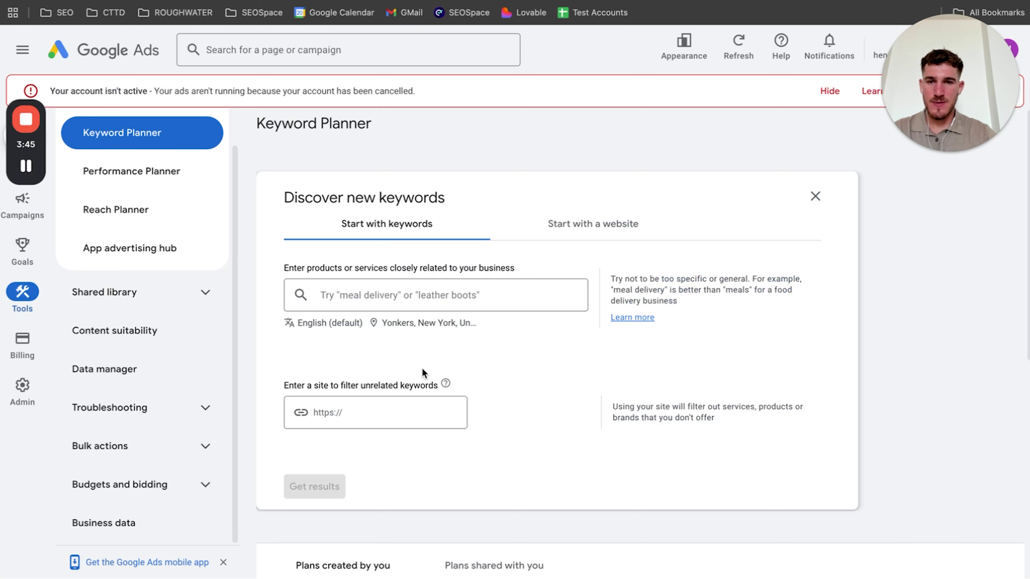
- Enter "self storage" as the seed keyword and get the keyword ideas for Yonkers
left_click(366, 299)
type("self")
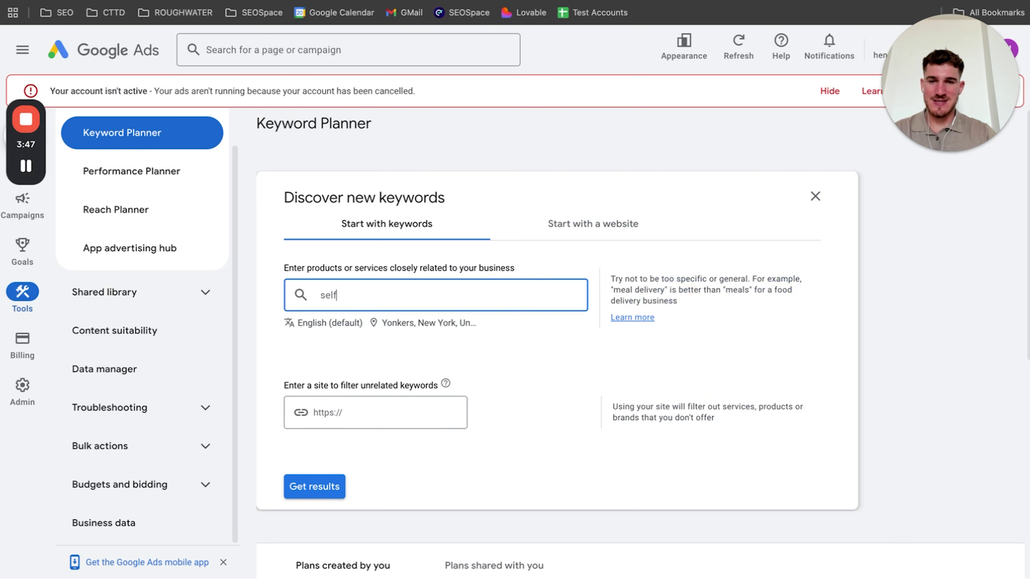
type(" storage")
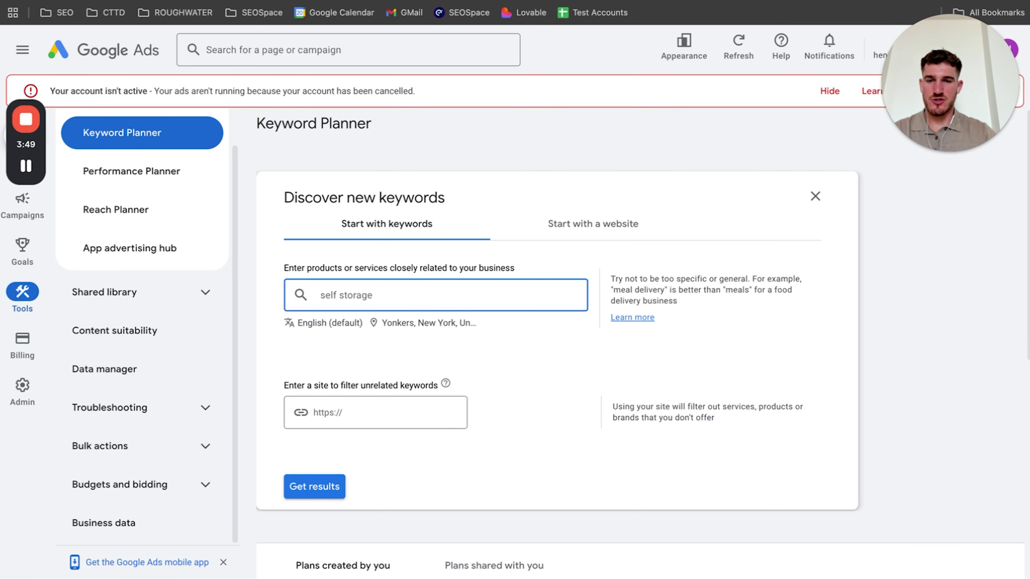
key("Return")
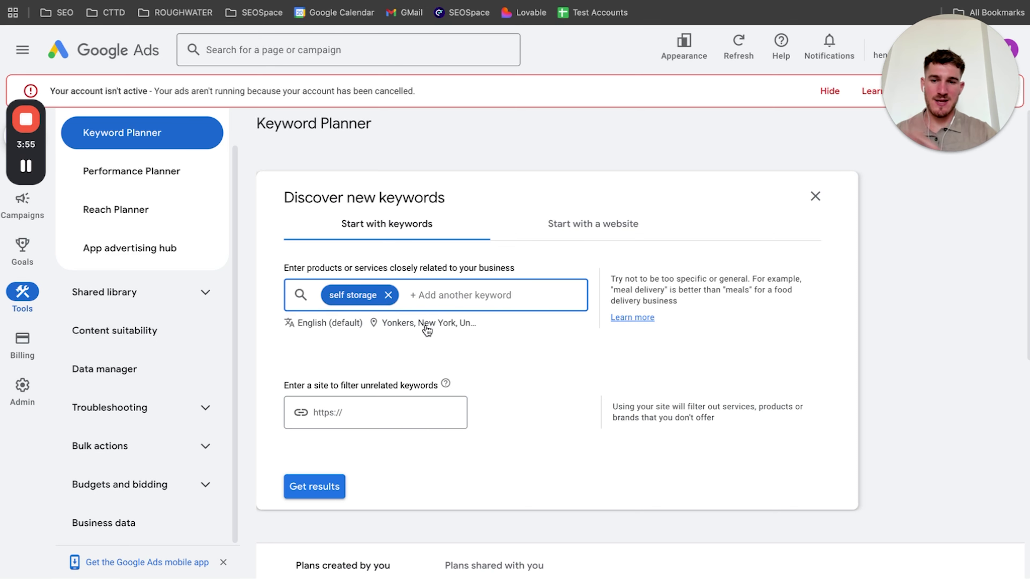
left_click(315, 489)
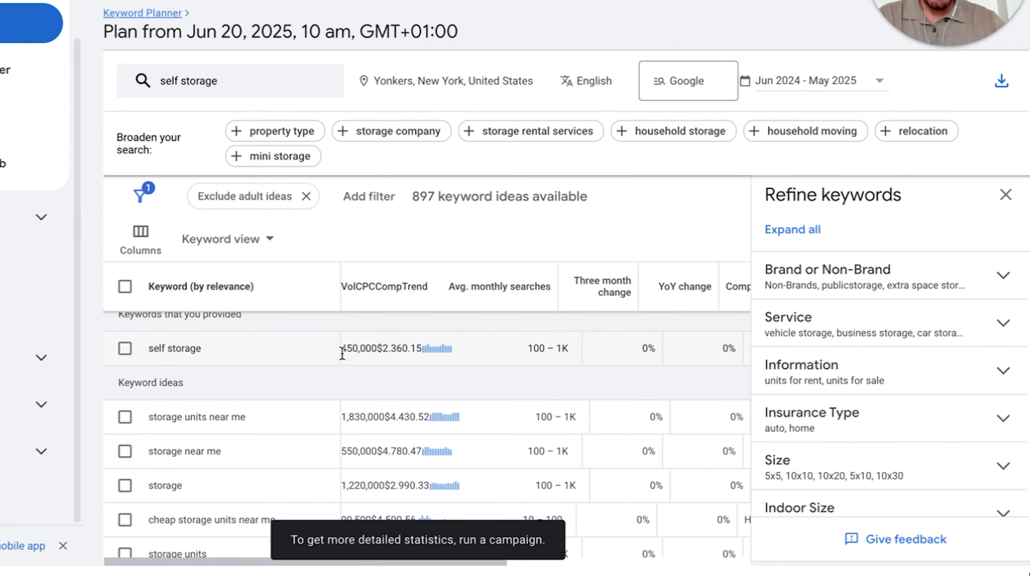
- Compare the volume data and average monthly searches for "self storage" and "storage units near me"
left_click_drag(343, 348, 433, 349)
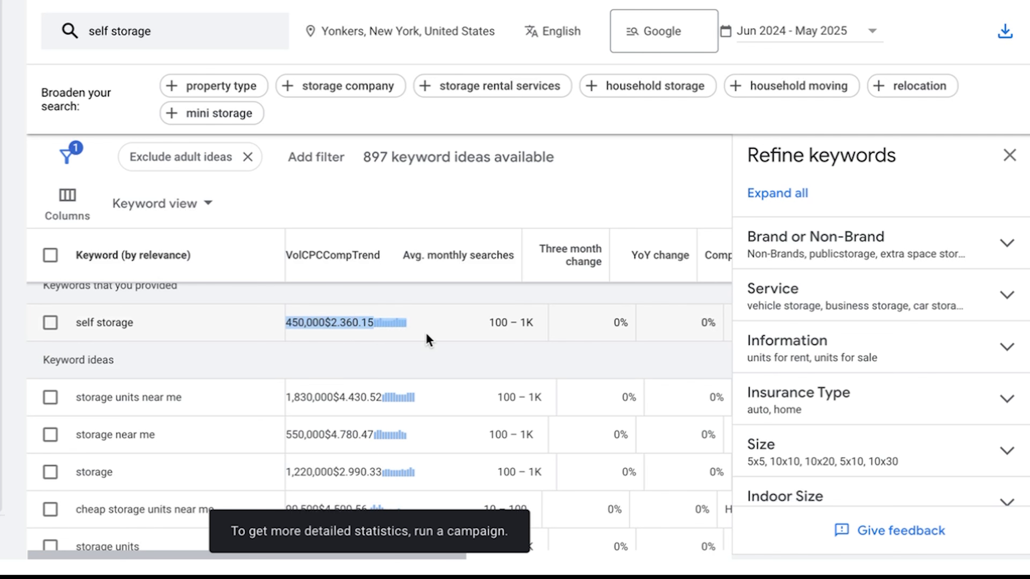
left_click(384, 357)
scroll(384, 357, "down", 1)
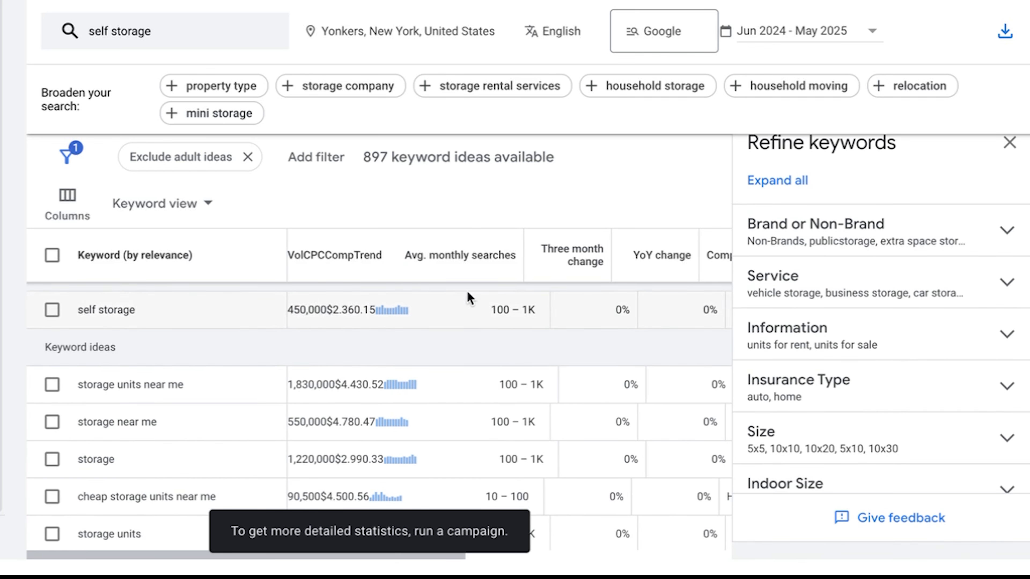
mouse_move(462, 267)
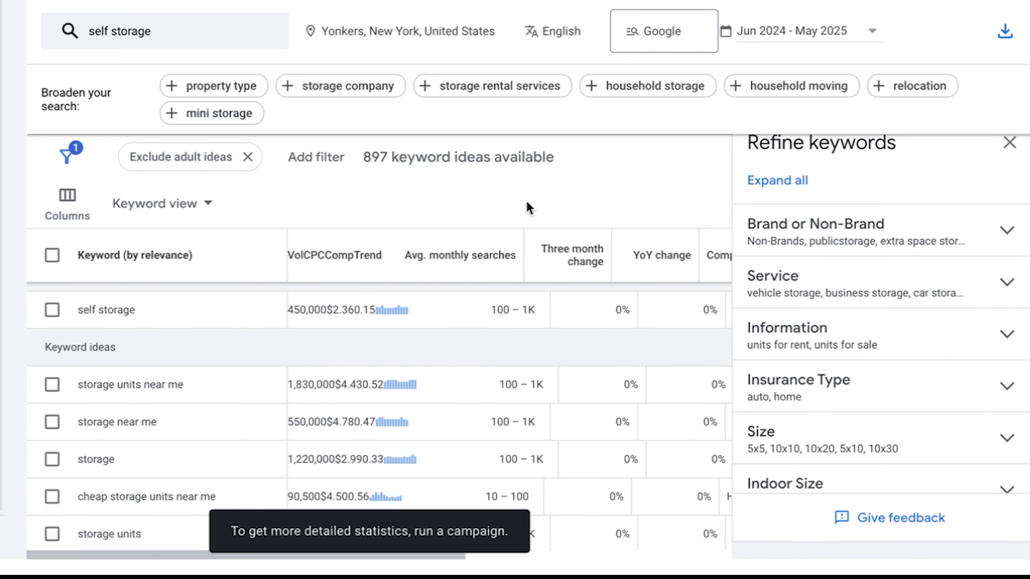
scroll(566, 180, "down", 1)
scroll(567, 183, "down", 3)
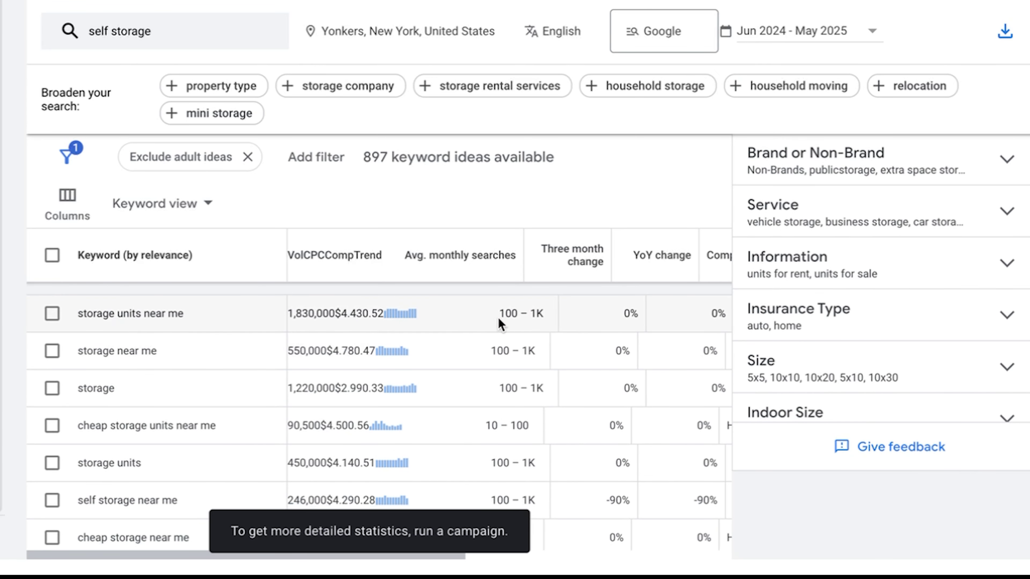
left_click_drag(501, 321, 550, 321)
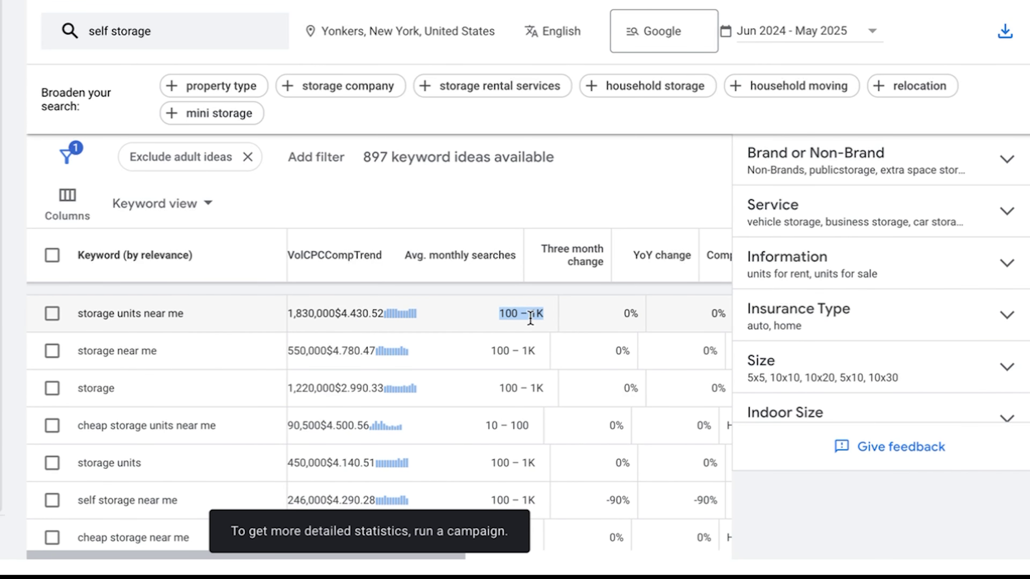
triple_click(132, 314)
triple_click(101, 313)
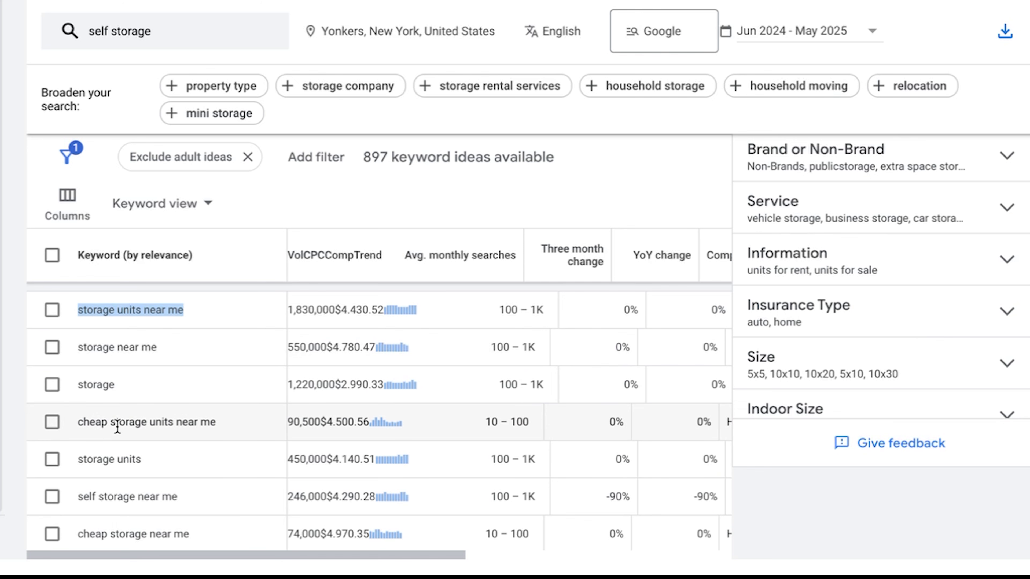
- Review the further keyword ideas, including the "cheap" storage variants and "public storage near me"
left_click(97, 422)
double_click(97, 422)
scroll(96, 425, "down", 1)
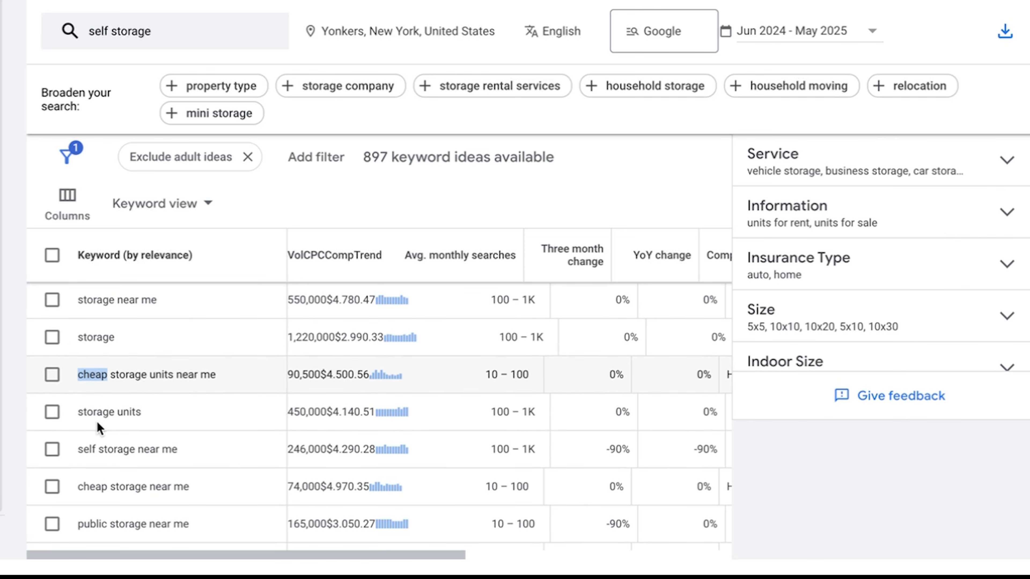
double_click(94, 486)
scroll(94, 485, "down", 2)
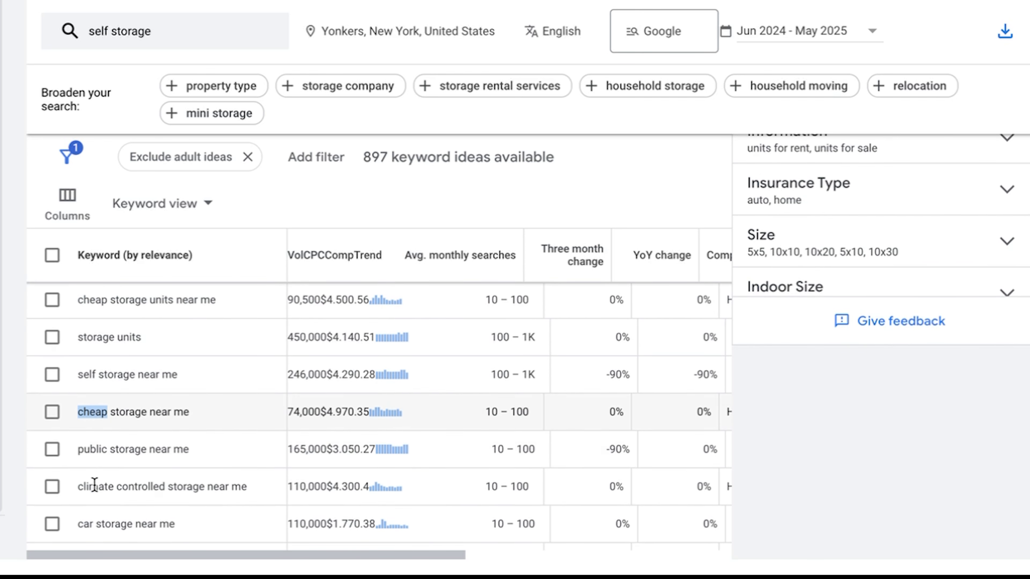
double_click(90, 450)
triple_click(177, 449)
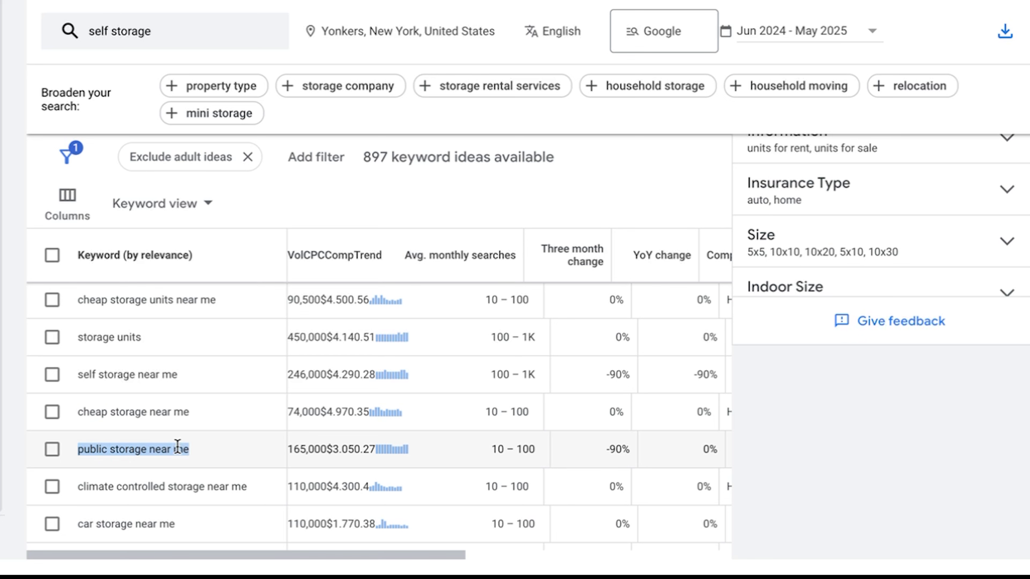
left_click(209, 454)
scroll(210, 453, "down", 1)
scroll(209, 453, "down", 1)
triple_click(206, 432)
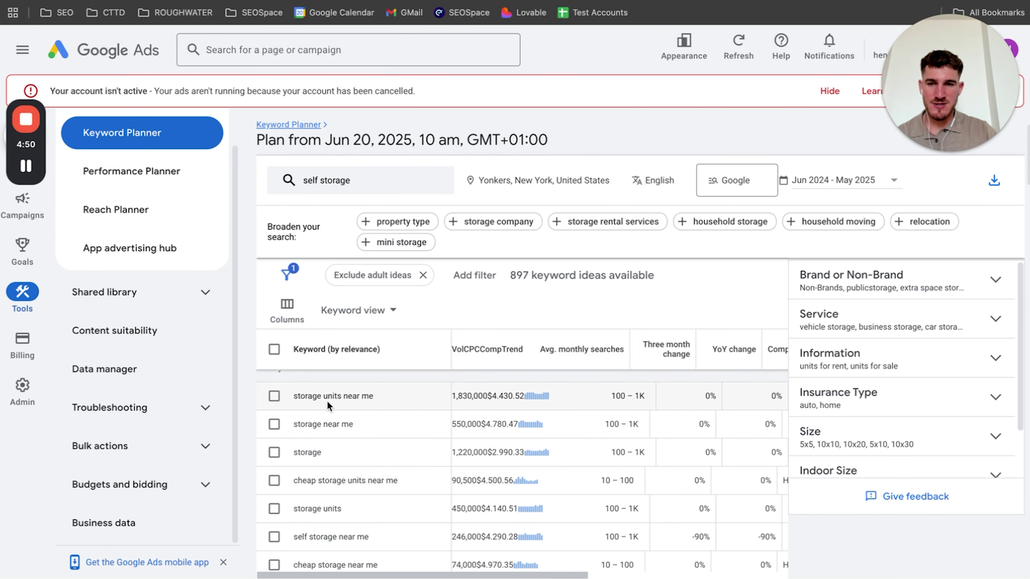
- Examine the "storage units near me" keyword idea as a candidate target for the Yonkers location
left_click_drag(291, 395, 369, 393)
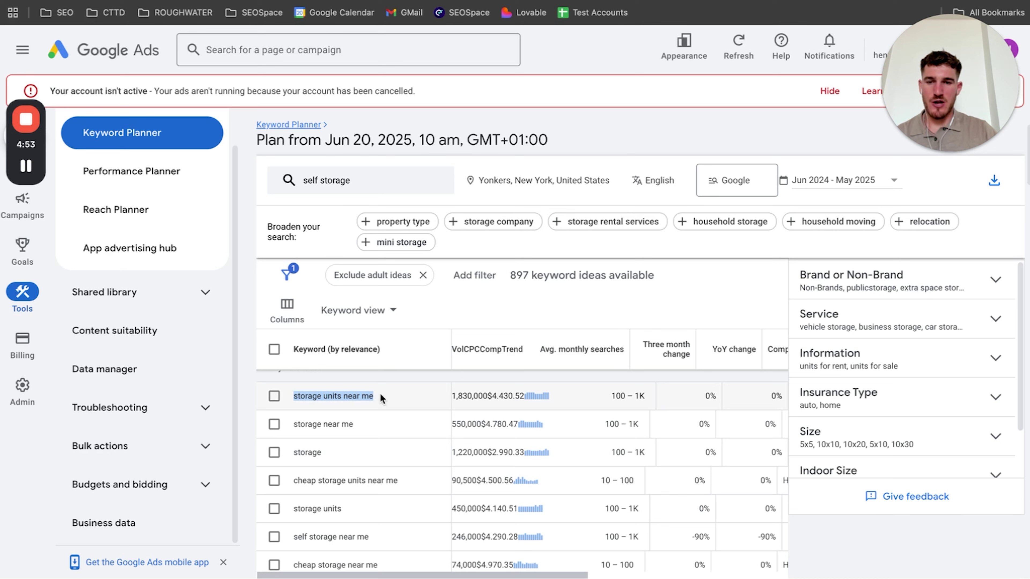
left_click(387, 397)
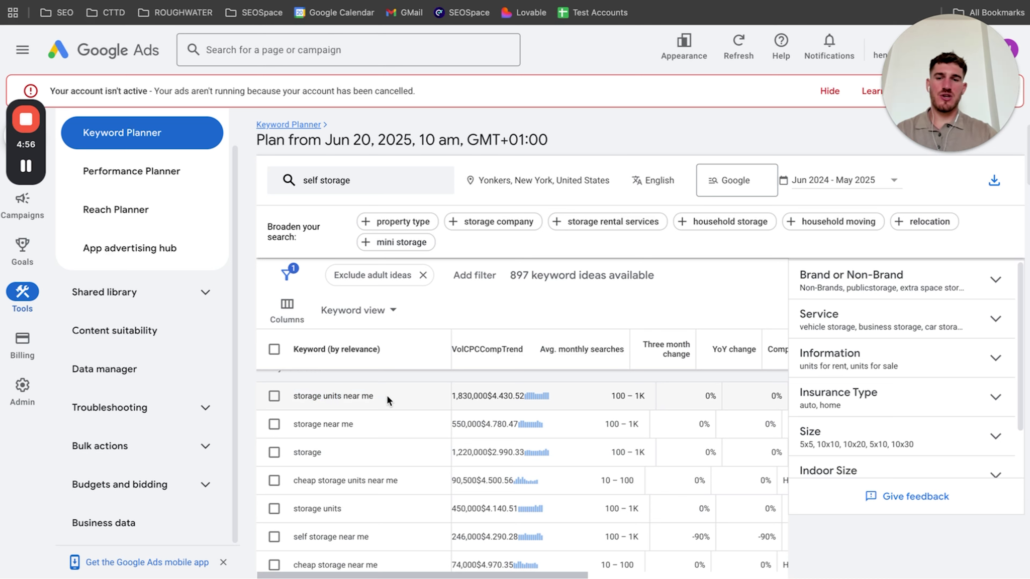
triple_click(340, 395)
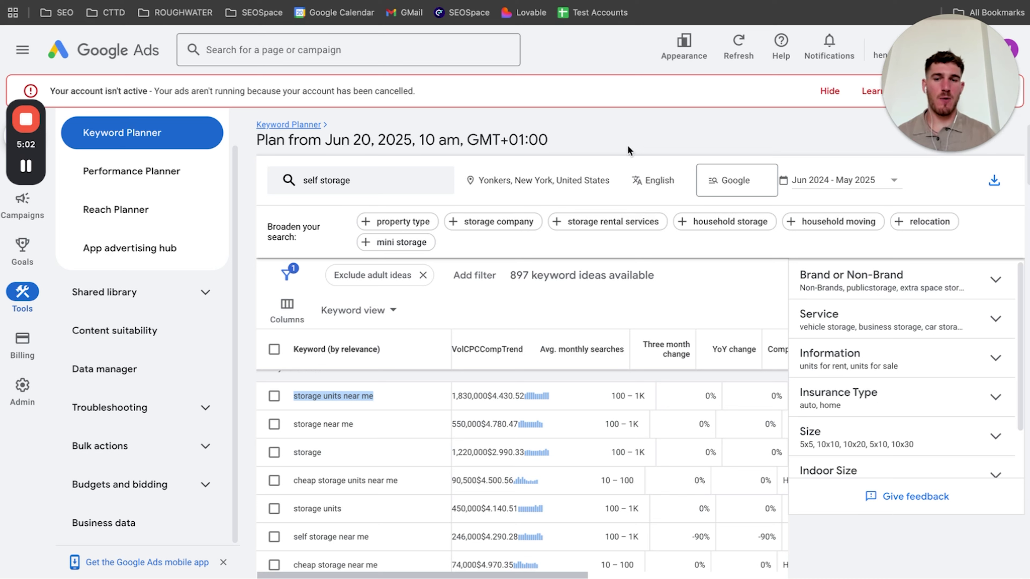
triple_click(347, 396)
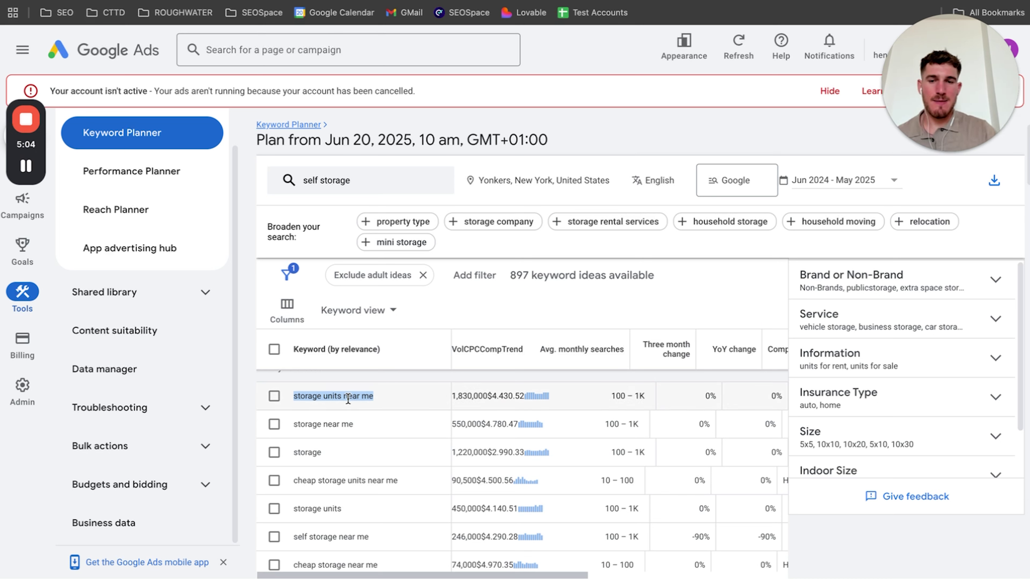
left_click(348, 399)
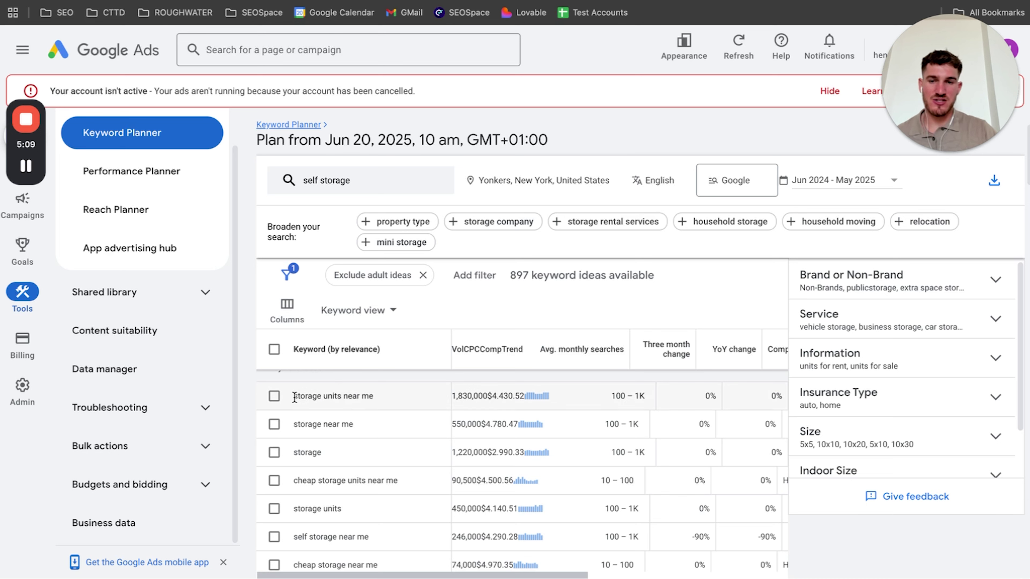
left_click_drag(294, 397, 342, 395)
left_click(407, 394)
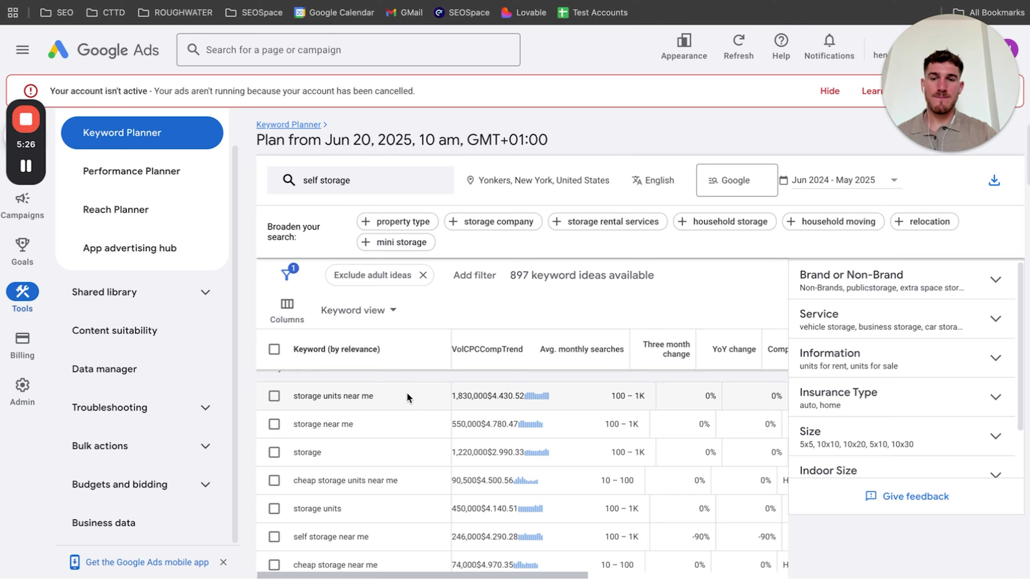
left_click_drag(292, 395, 380, 396)
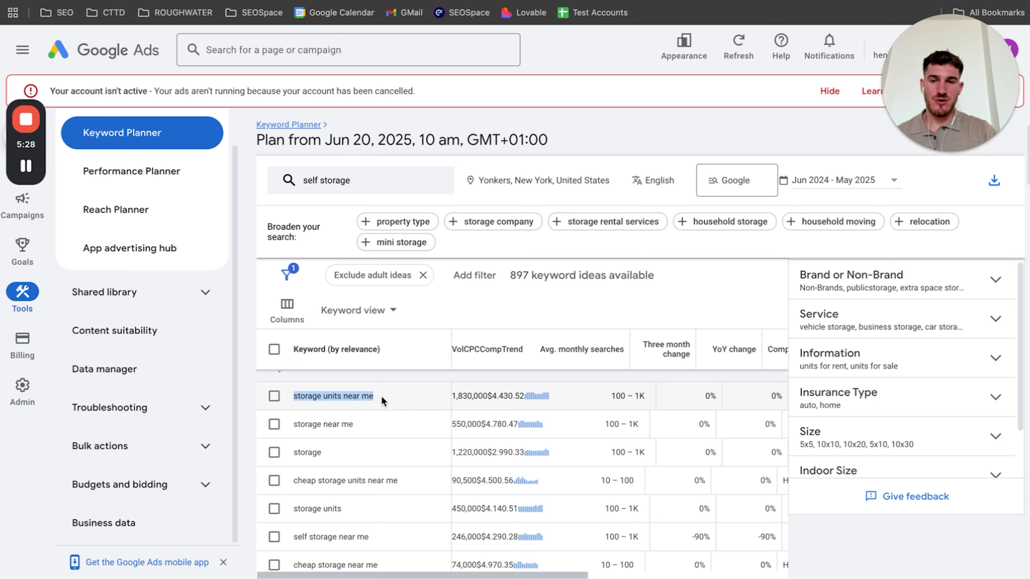
left_click(381, 395)
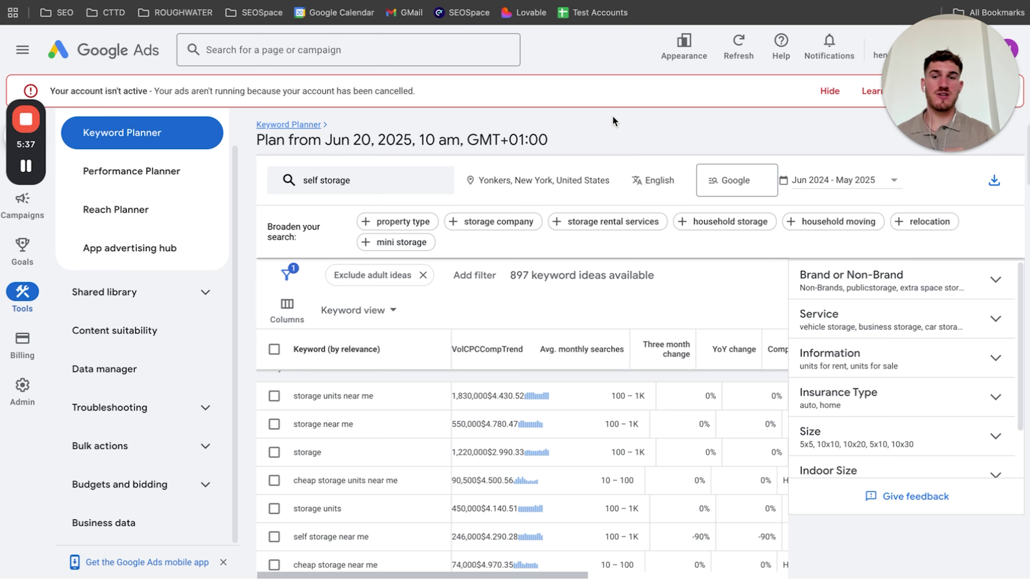
left_click_drag(293, 395, 365, 396)
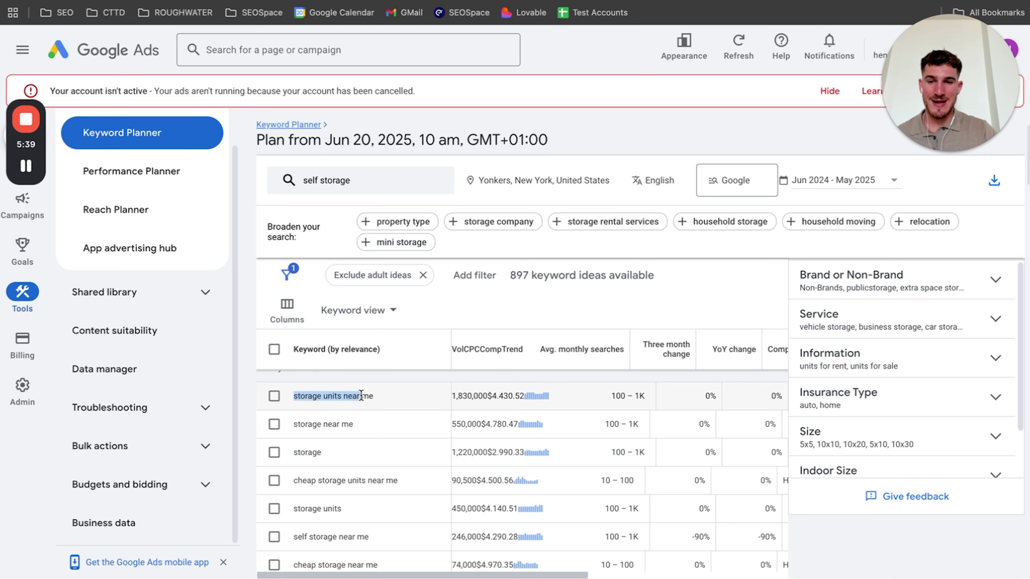
left_click(379, 399)
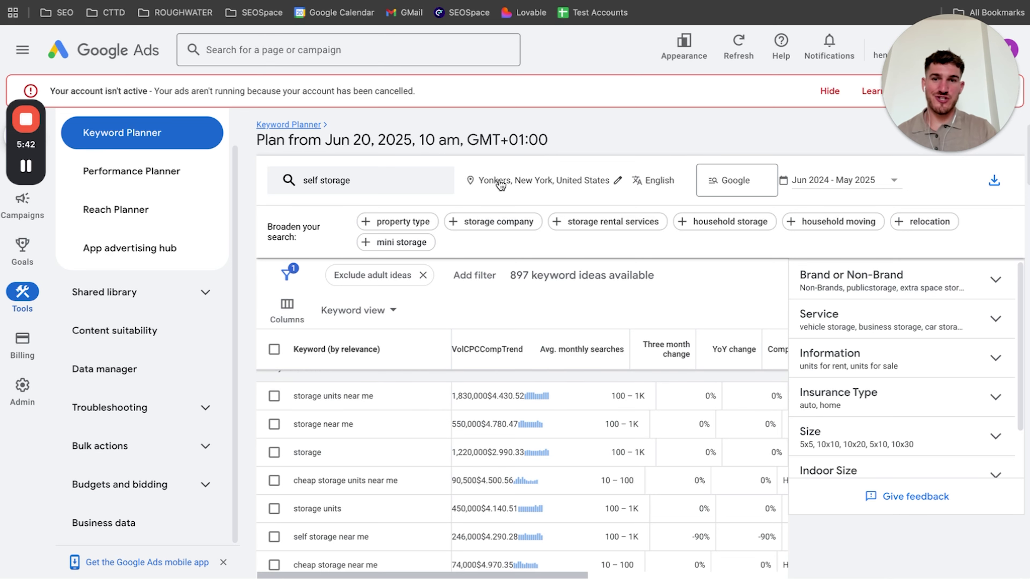
- Review the more specific service keywords further down the list, such as "car storage near me"
scroll(594, 122, "down", 3)
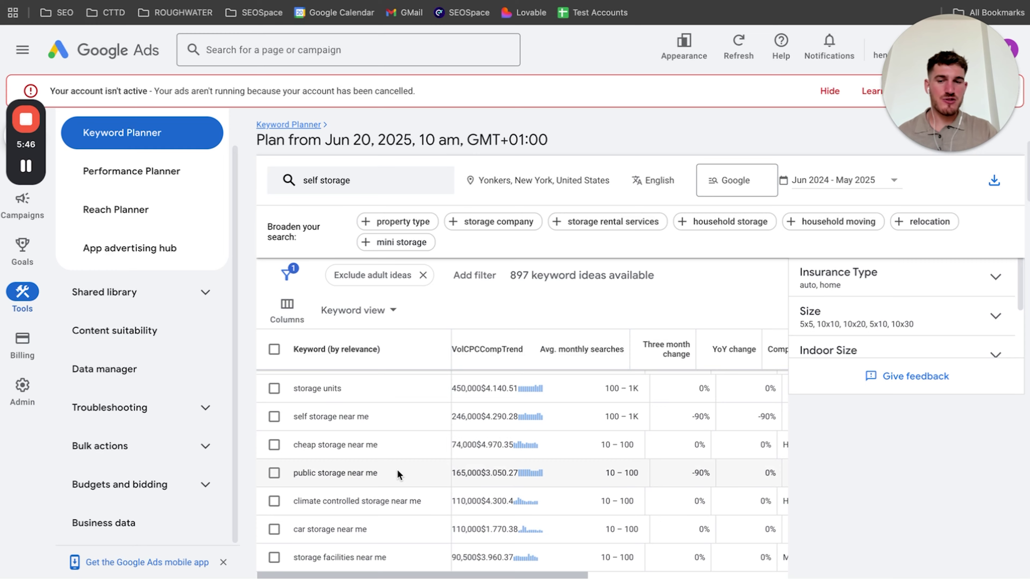
scroll(398, 473, "down", 2)
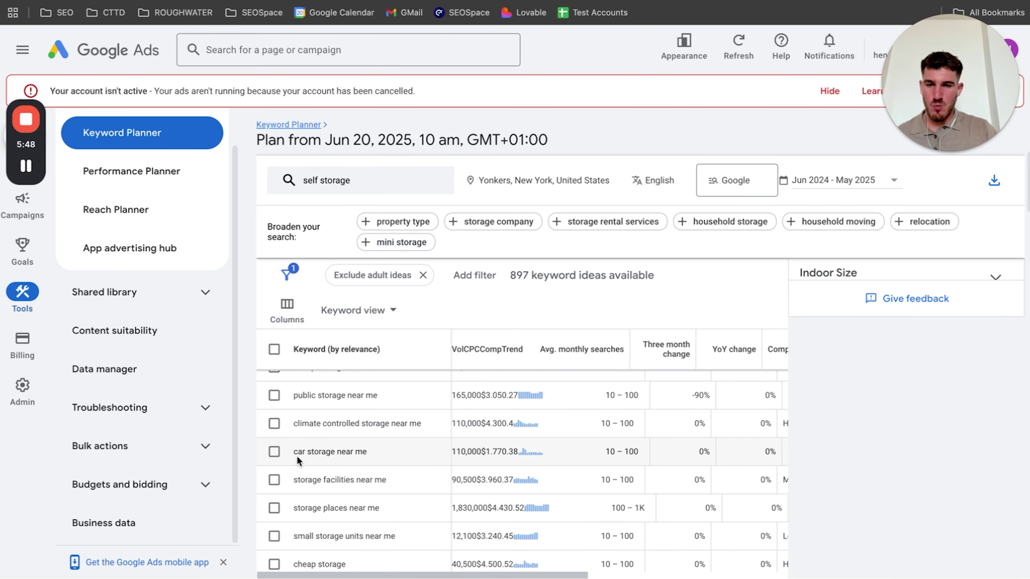
left_click_drag(308, 454, 372, 460)
- View the Cap Dental website's homepage headline and return to the self storage keyword ideas in Google Ads
left_click(647, 1)
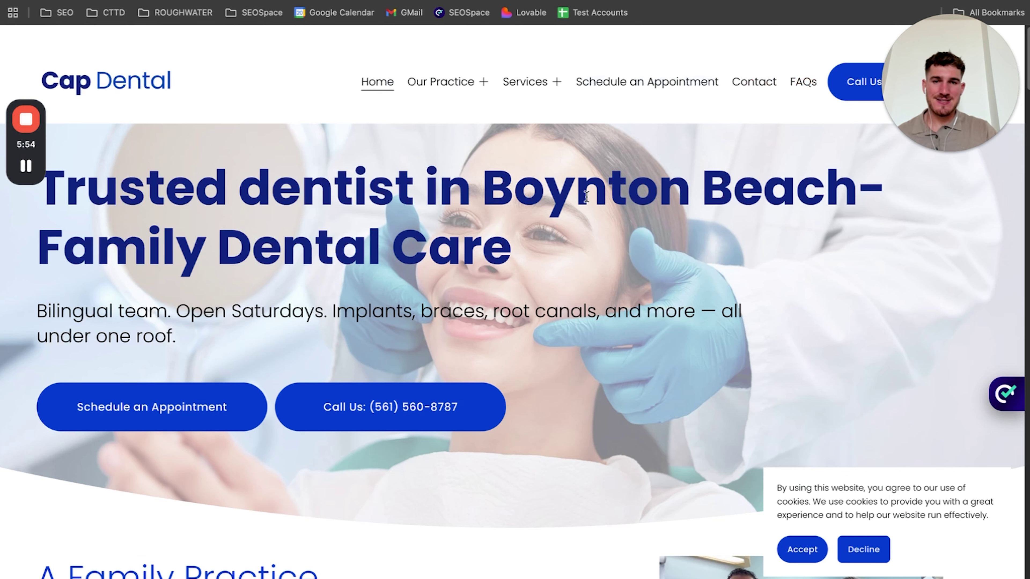
left_click(519, 2)
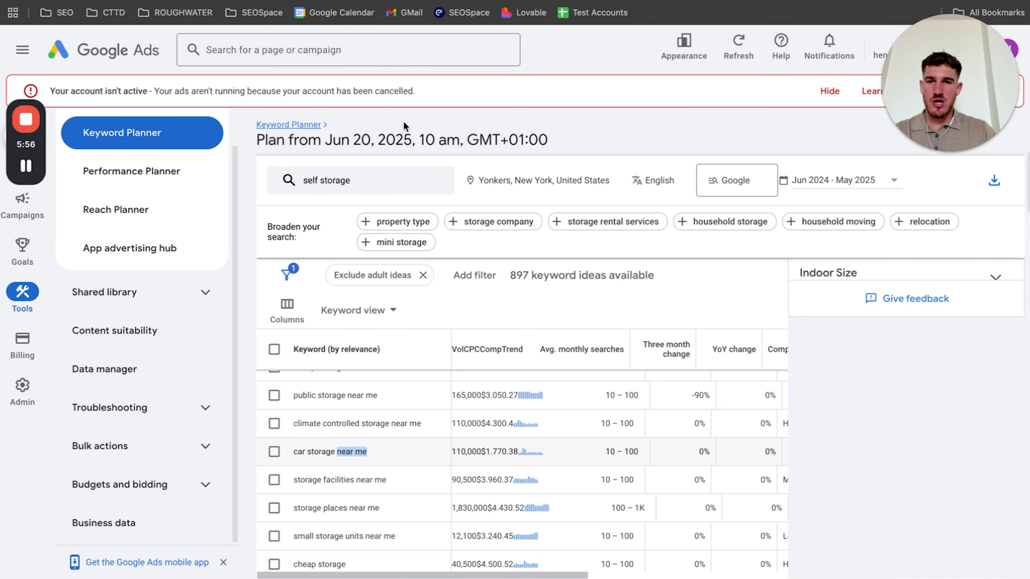
left_click(370, 174)
left_click(294, 170)
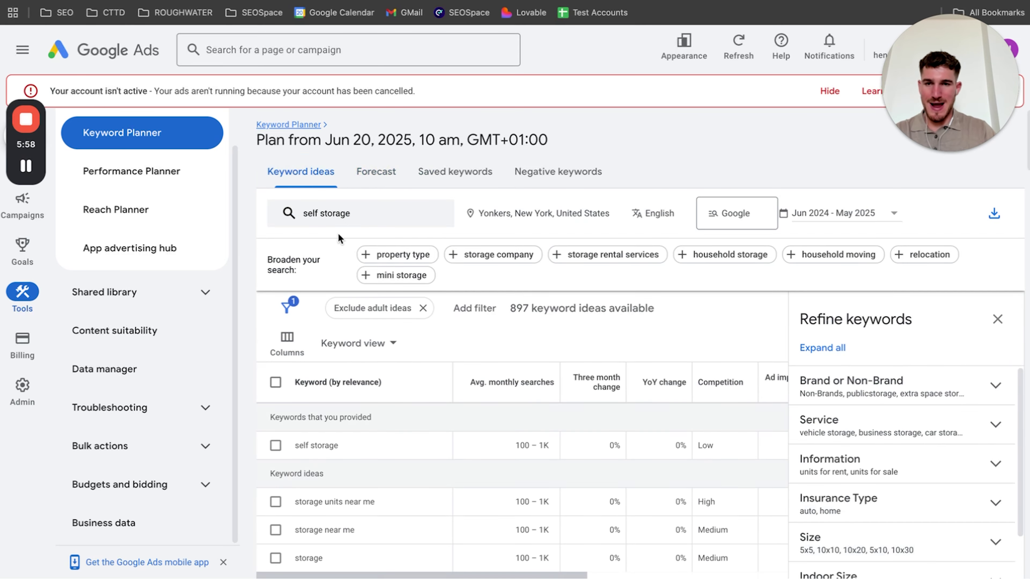
- Replace the "self storage" search with "dentist" and get its keyword ideas
left_click(343, 219)
left_click(390, 281)
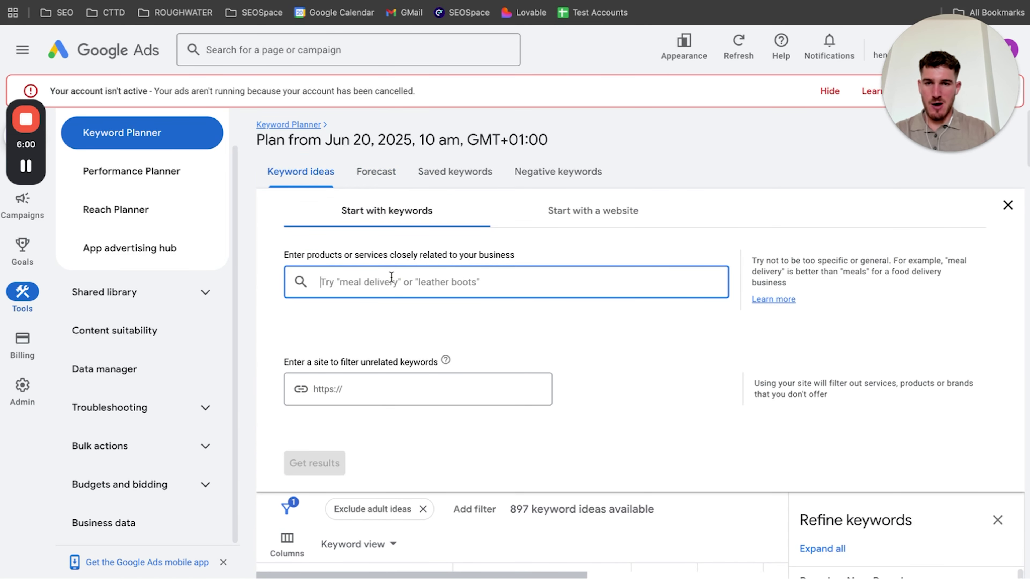
type("dentist")
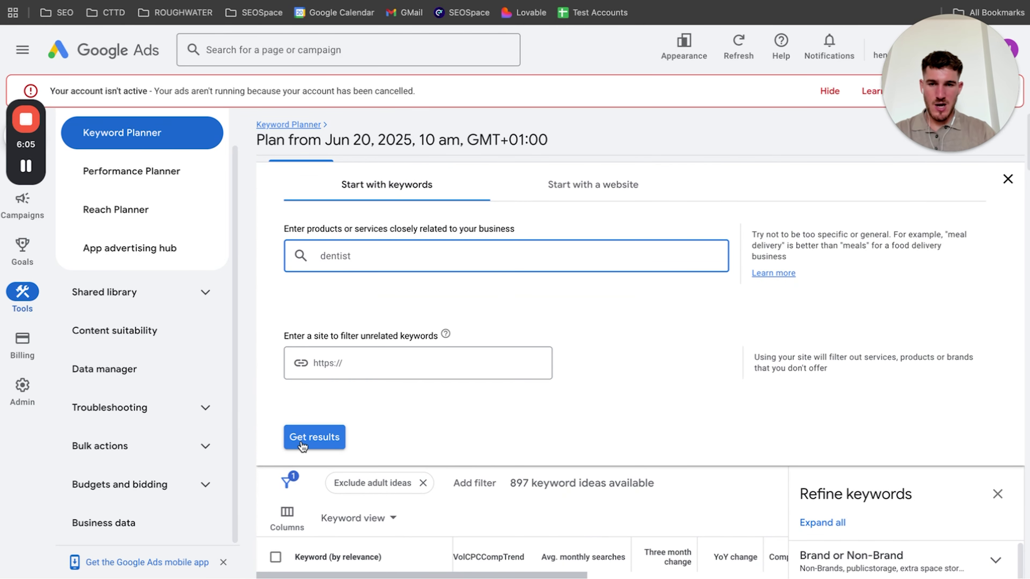
left_click(310, 440)
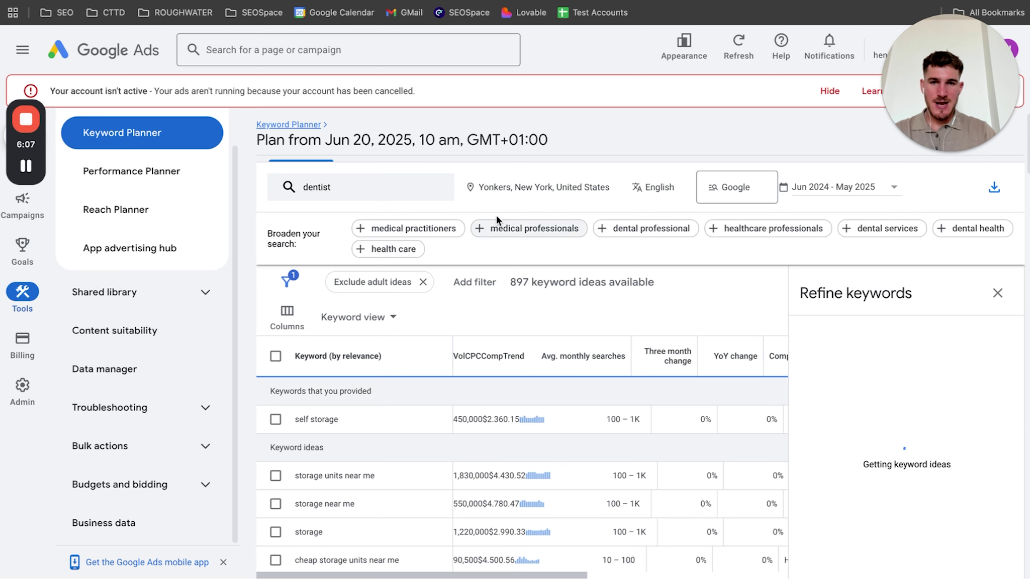
- Change the target location from Yonkers to Boynton Beach, Florida, United States and save it
left_click(519, 192)
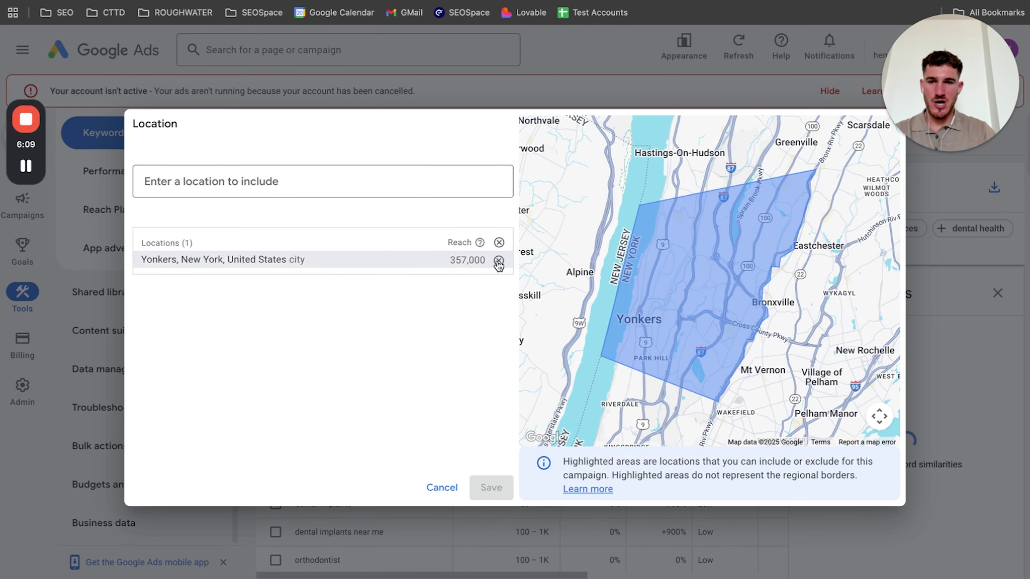
left_click(499, 259)
left_click(268, 173)
type("Boun")
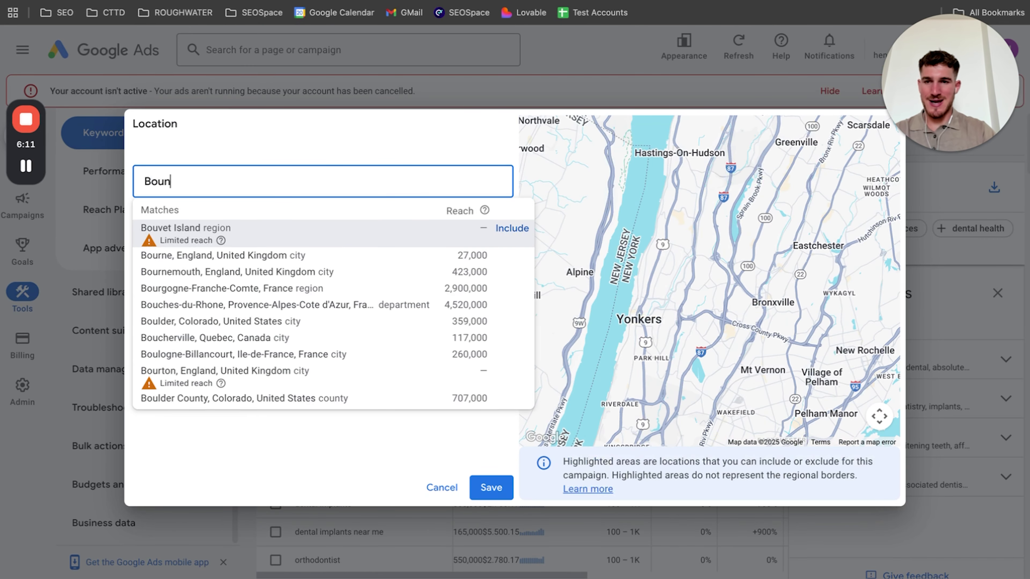
key("BackSpace")
type("ynton")
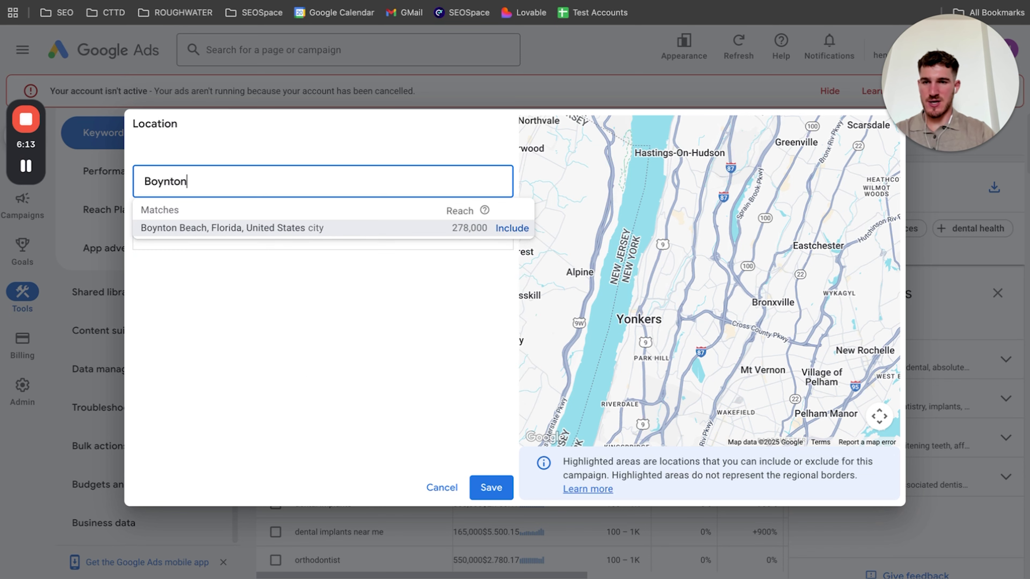
left_click(465, 226)
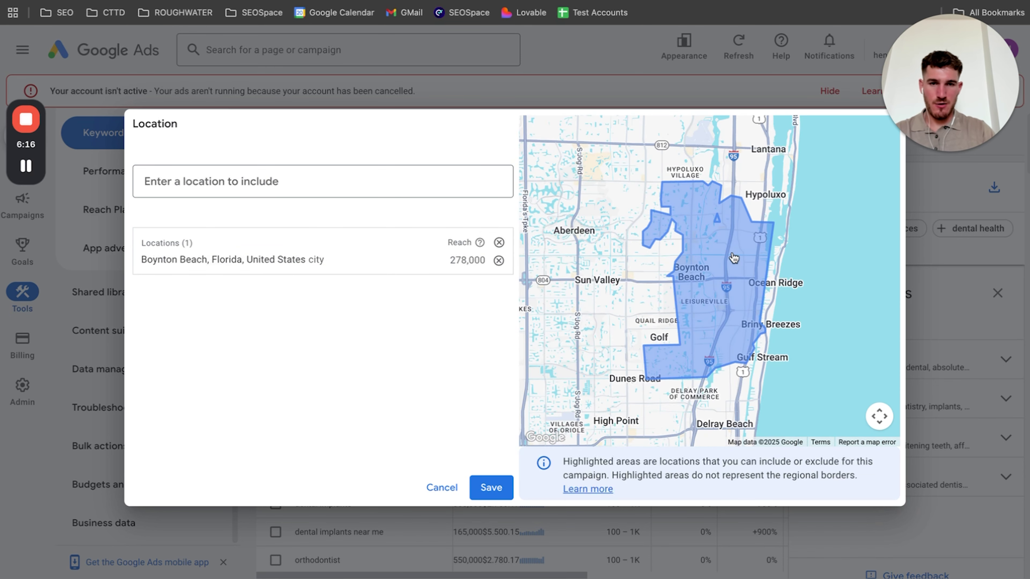
left_click(490, 487)
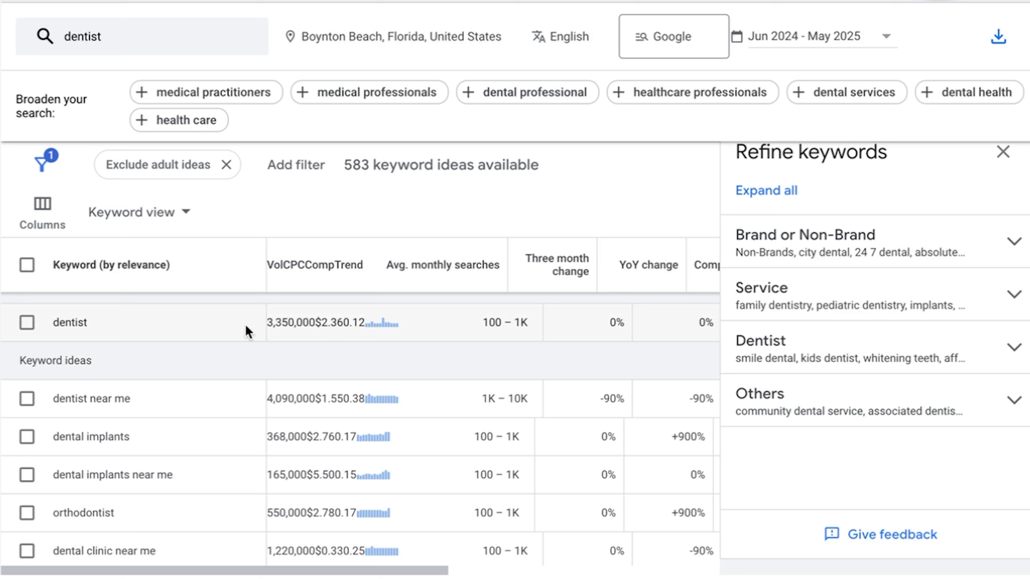
- Review the "dentist", "dentist near me" and "dental implants" keywords, and compare them with the Cap Dental homepage headline
left_click_drag(54, 323, 77, 322)
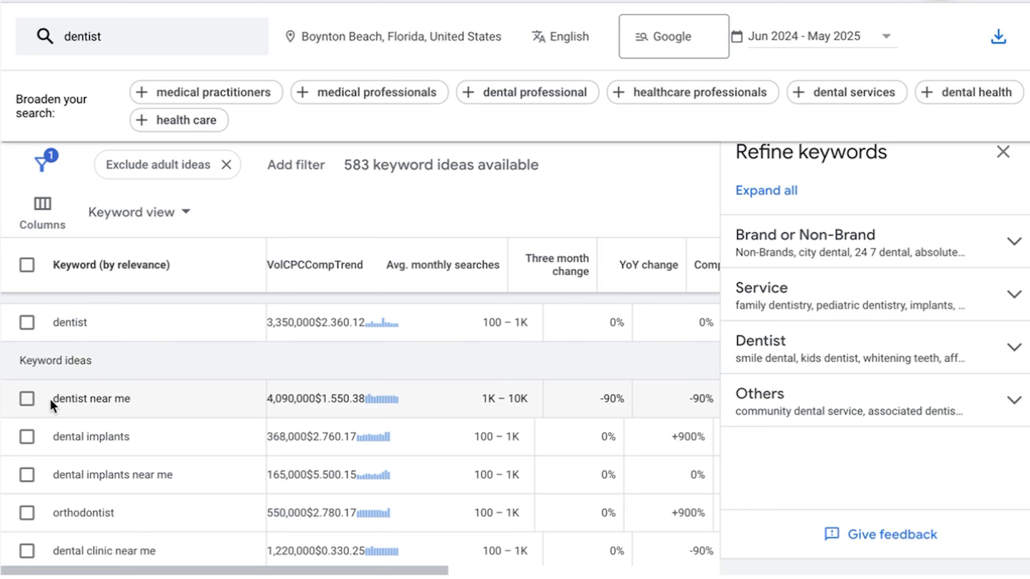
left_click_drag(50, 399, 120, 419)
left_click_drag(49, 439, 149, 436)
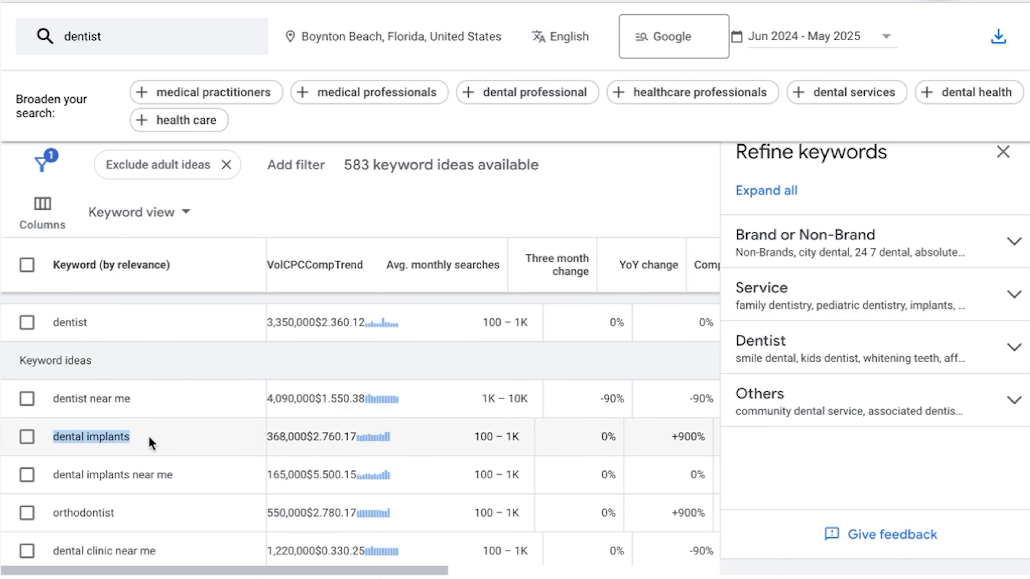
left_click(187, 363)
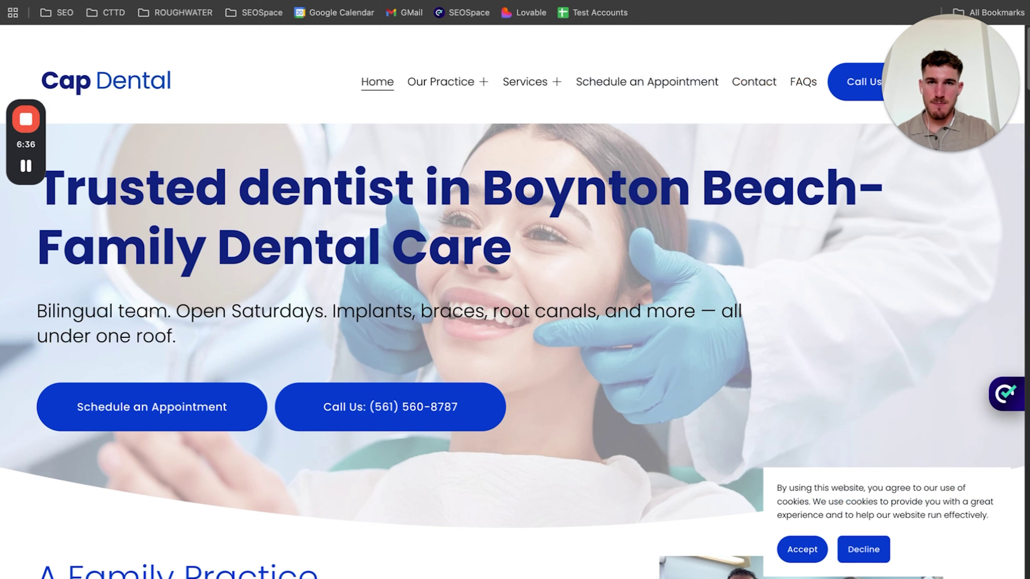
left_click_drag(240, 183, 844, 181)
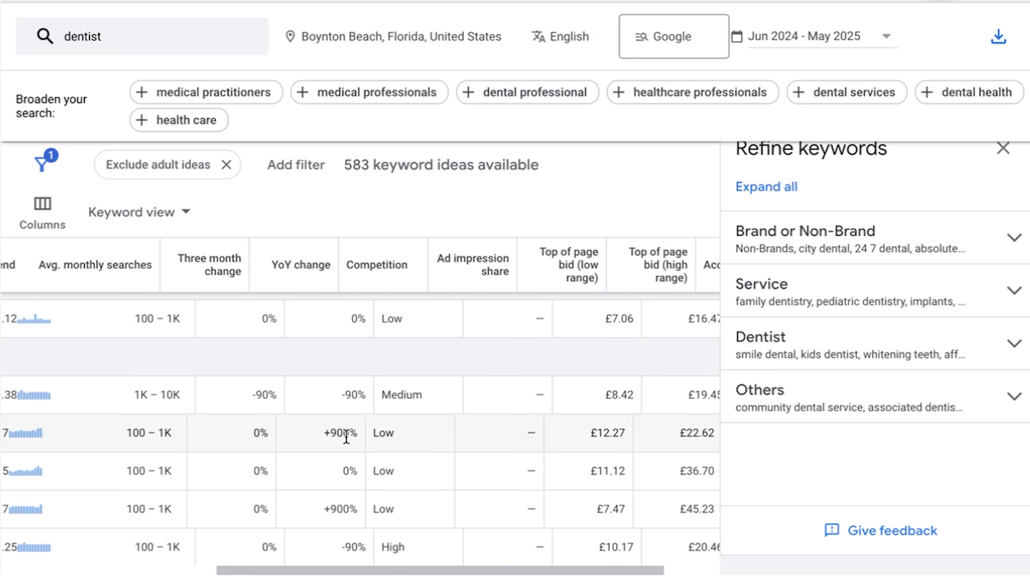
- Examine the year-over-year change and the competition and bid columns for the "dental implants" keyword idea
scroll(346, 437, "left", 5)
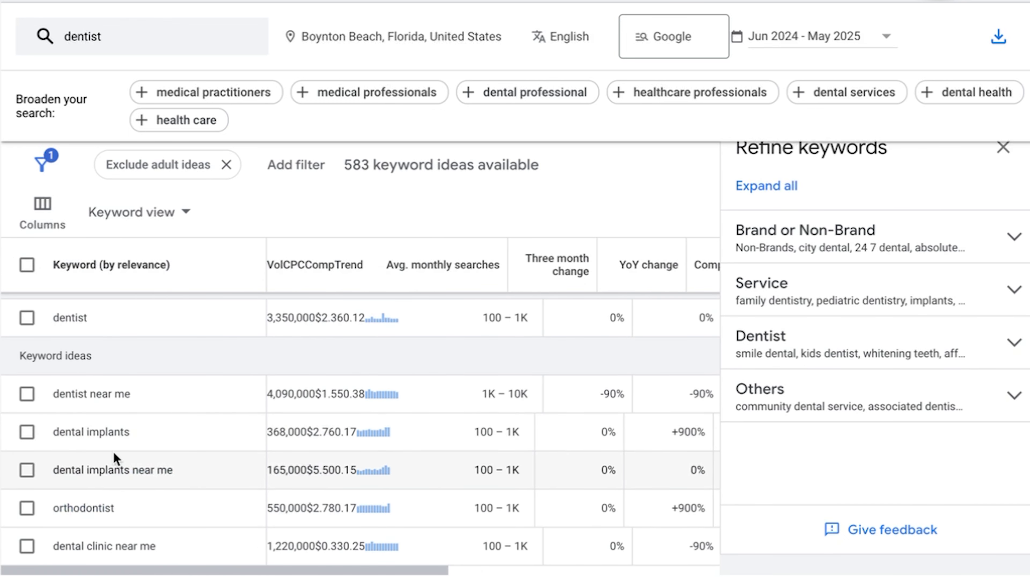
left_click_drag(53, 433, 117, 432)
scroll(149, 438, "right", 5)
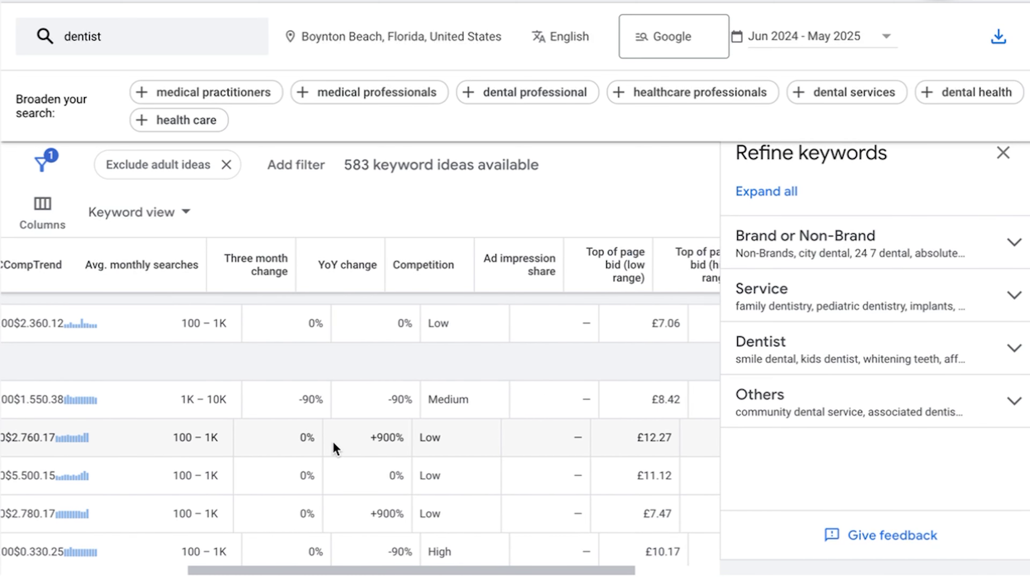
double_click(379, 437)
left_click(379, 437)
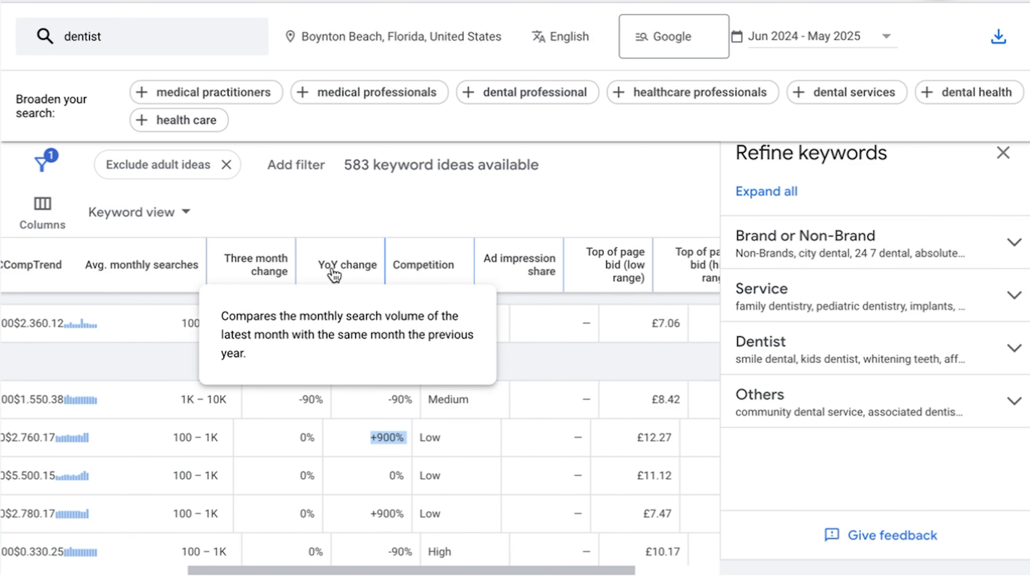
scroll(387, 449, "left", 5)
scroll(388, 449, "left", 2)
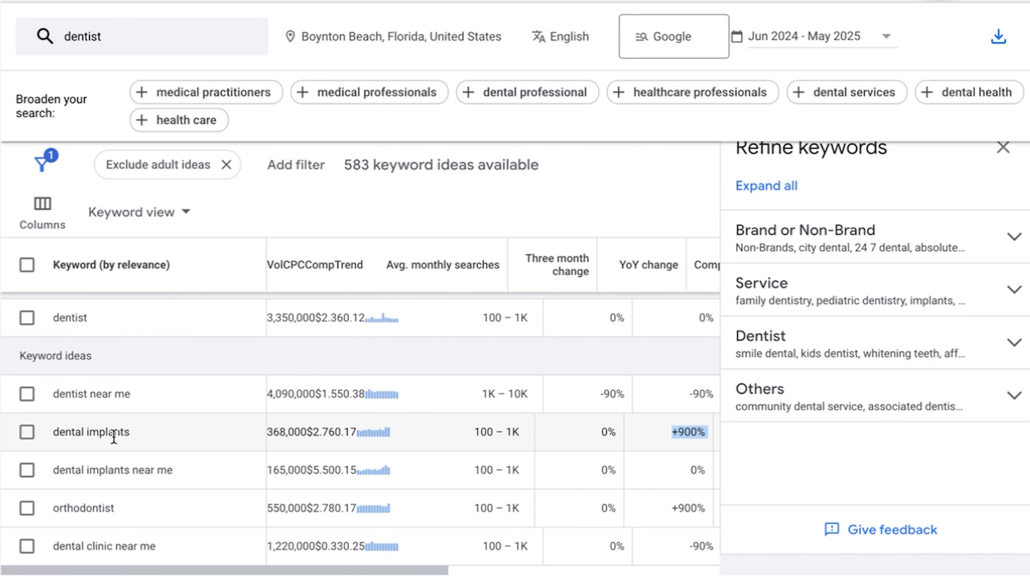
scroll(585, 469, "right", 9)
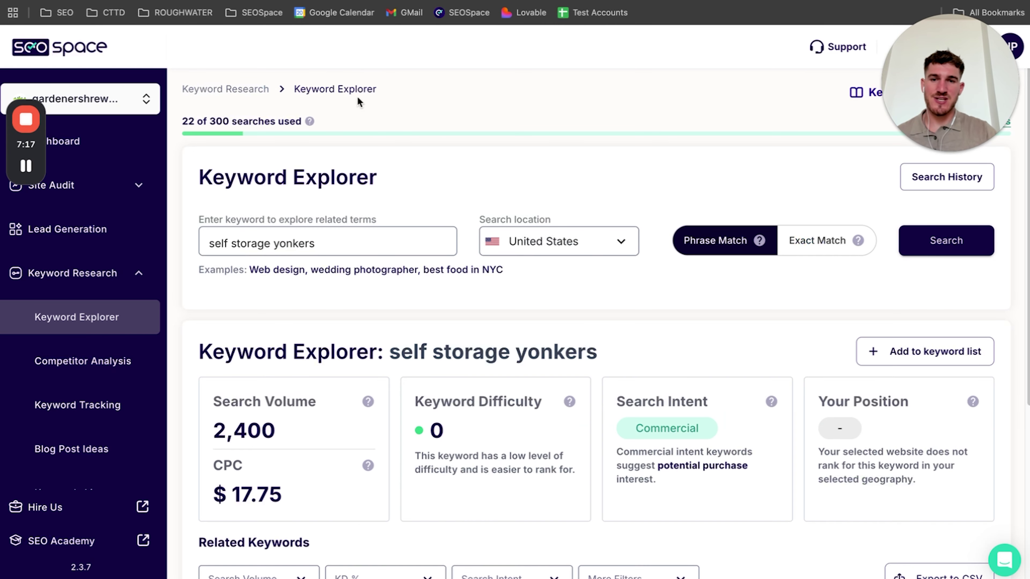
- Switch to SEOSpace's Keyword Explorer and examine the keyword difficulty for "self storage yonkers"
scroll(527, 268, "down", 5)
left_click_drag(414, 219, 476, 255)
left_click(476, 255)
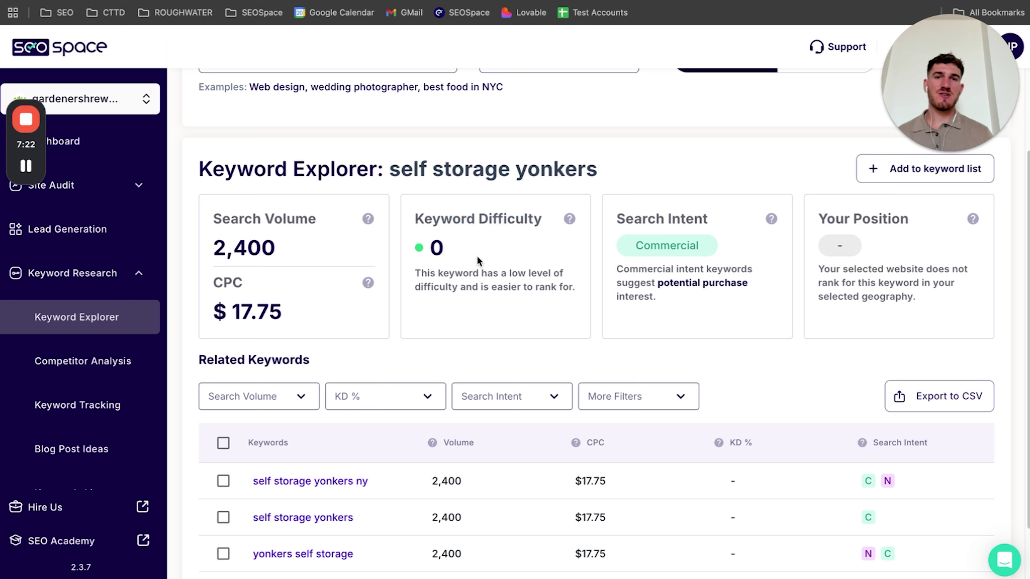